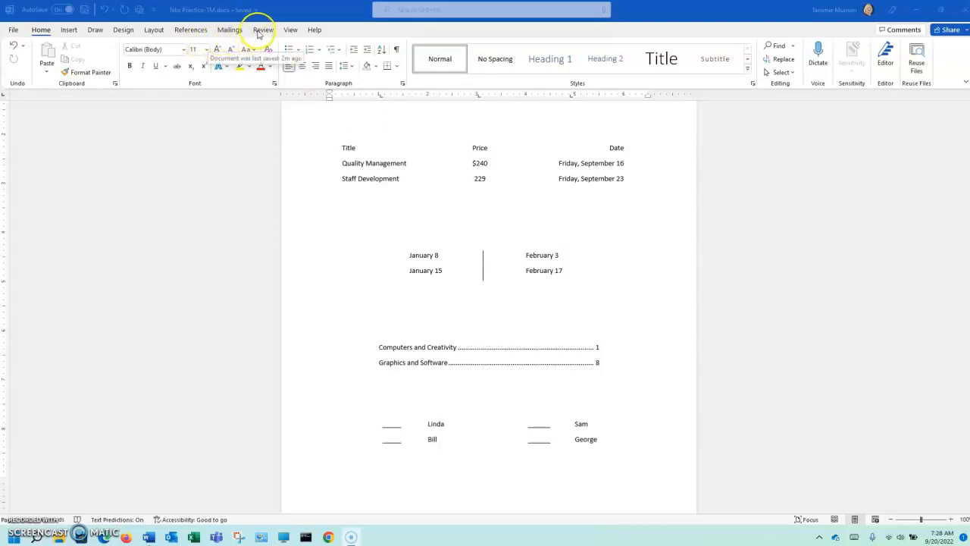
- Check that the ruler is turned on, and cycle the tab selector through all its types back to Left Tab
click(289, 30)
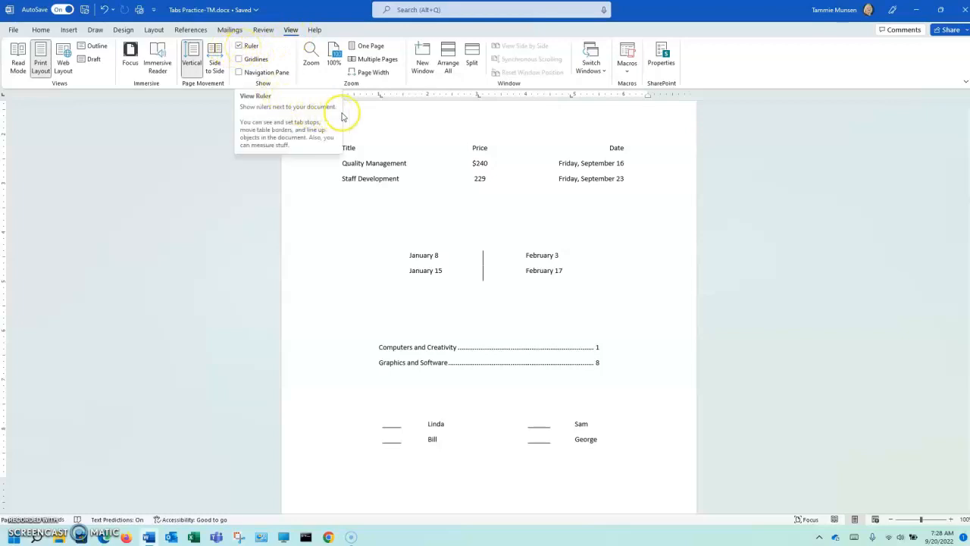
click(43, 30)
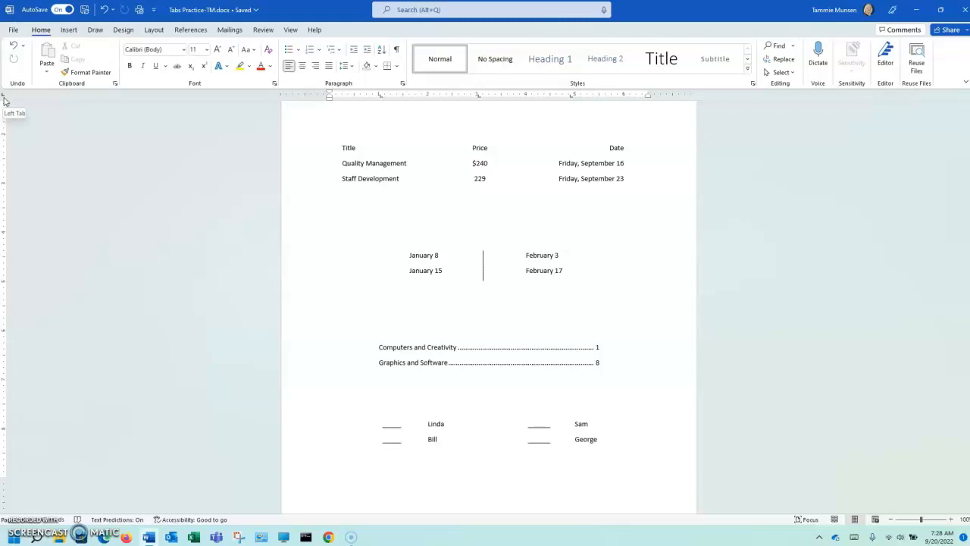
click(3, 96)
click(4, 98)
click(4, 97)
click(4, 97)
click(4, 98)
click(4, 98)
click(4, 98)
click(4, 98)
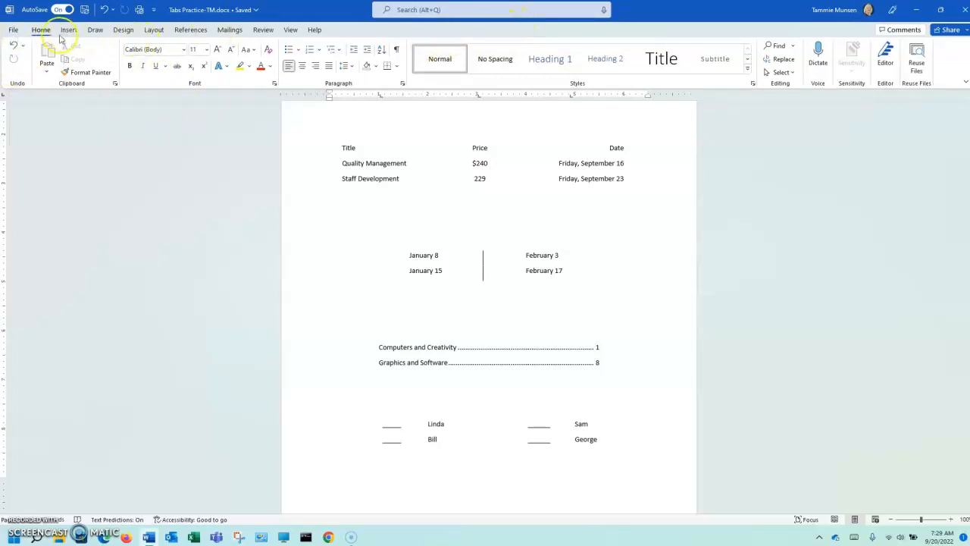
- Create a new blank document
click(14, 32)
click(137, 110)
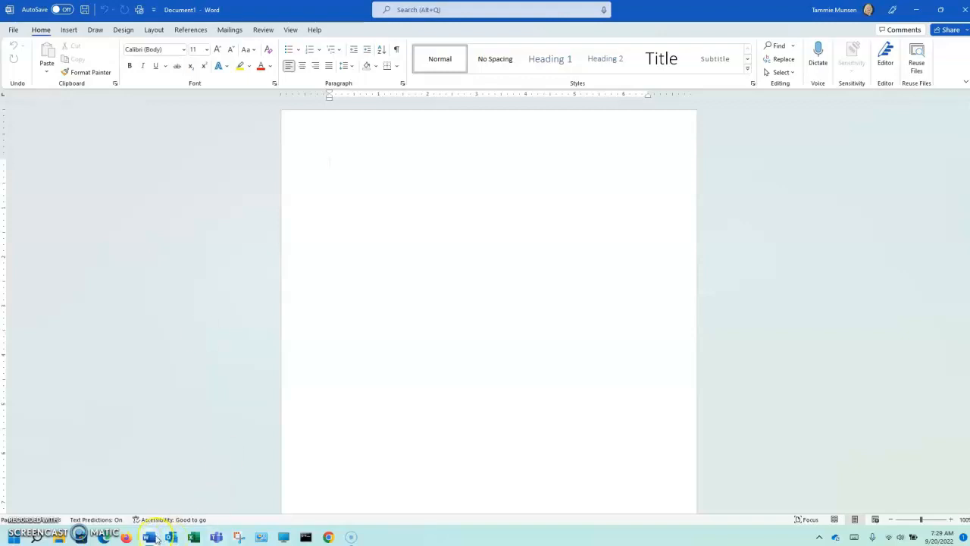
- Review the tabbed column layouts in Tabs Practice-TM.docx against the blank Document1
mouse_move(209, 520)
click(113, 501)
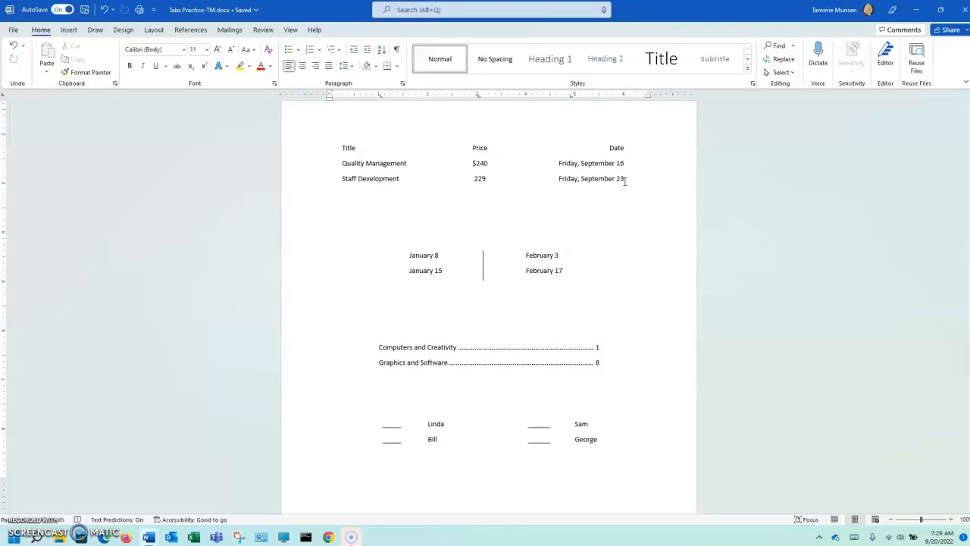
mouse_move(149, 540)
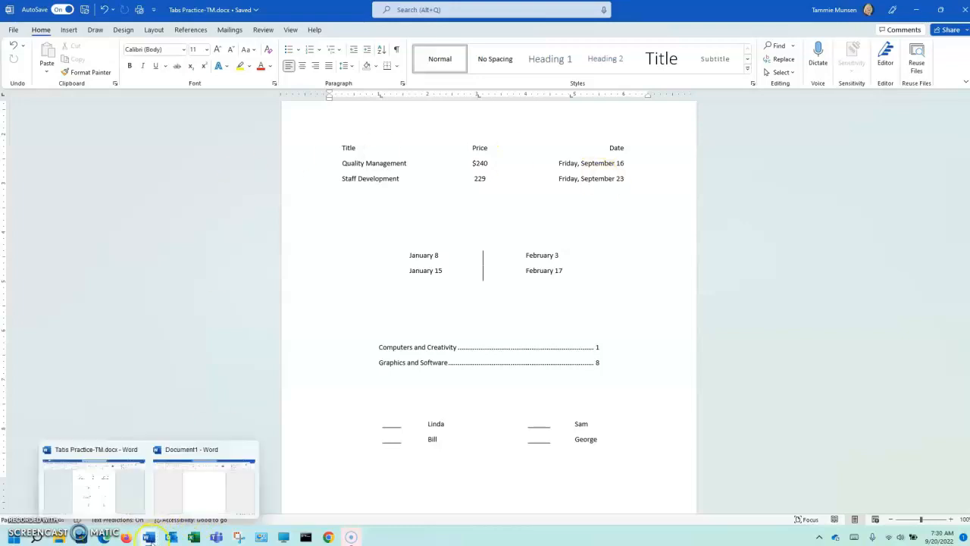
click(197, 493)
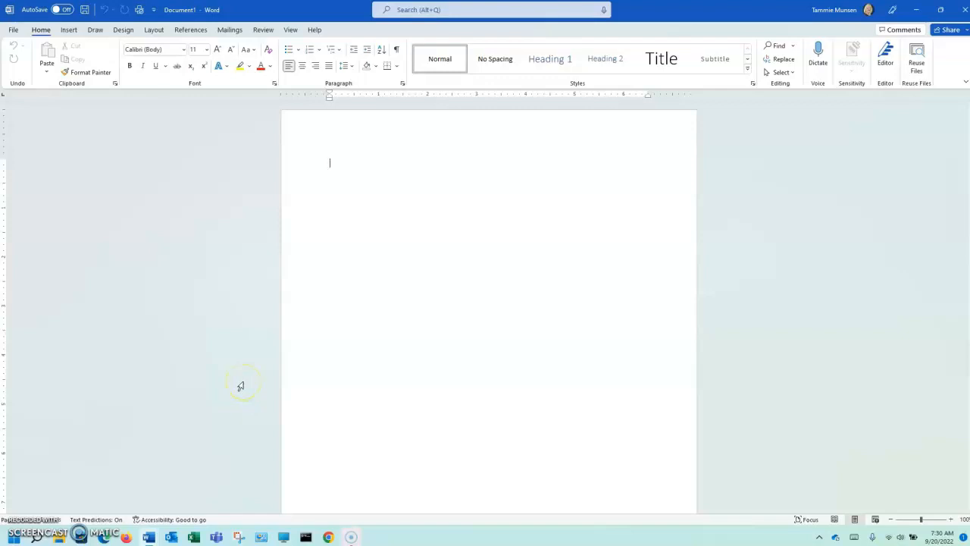
click(150, 537)
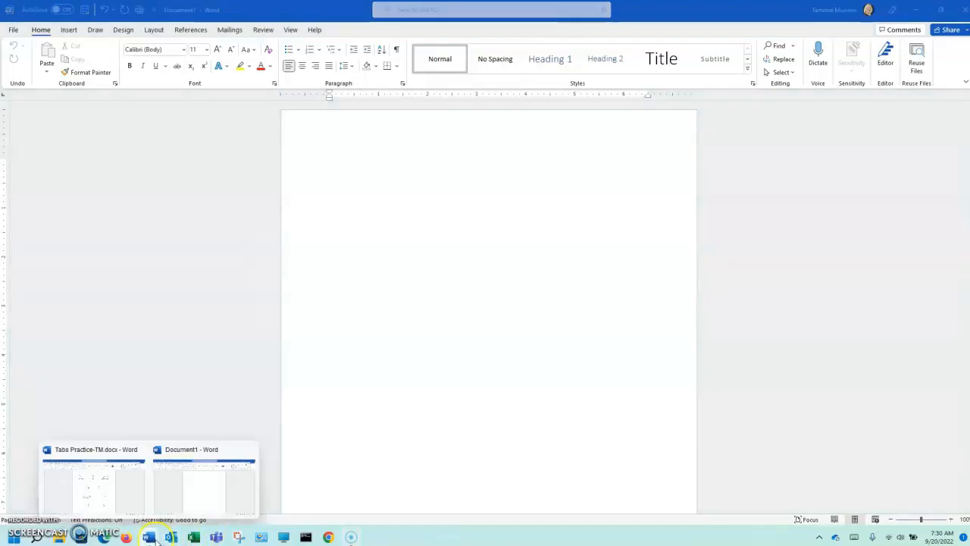
click(130, 503)
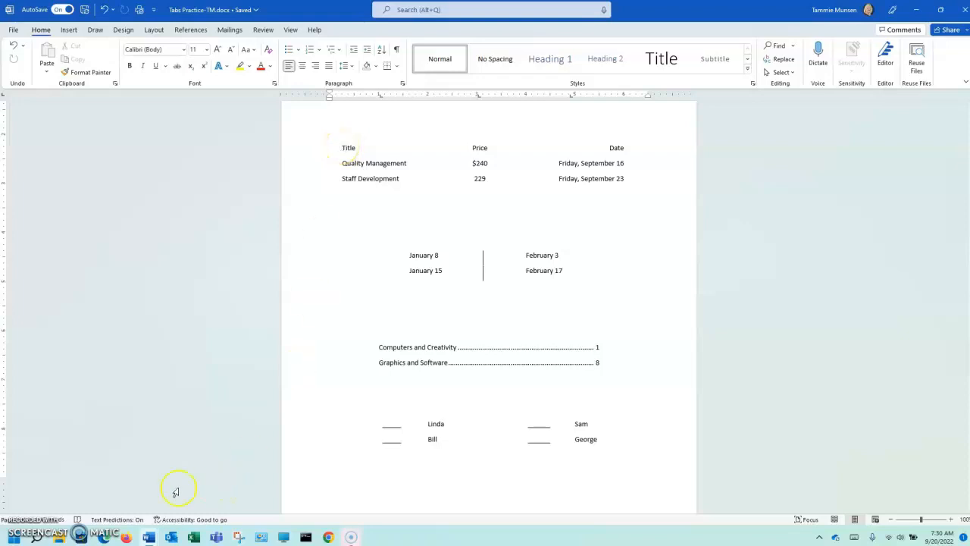
- In the blank Document1, place left tab stops at about 0.9 and 2.75 inches on the ruler
mouse_move(145, 538)
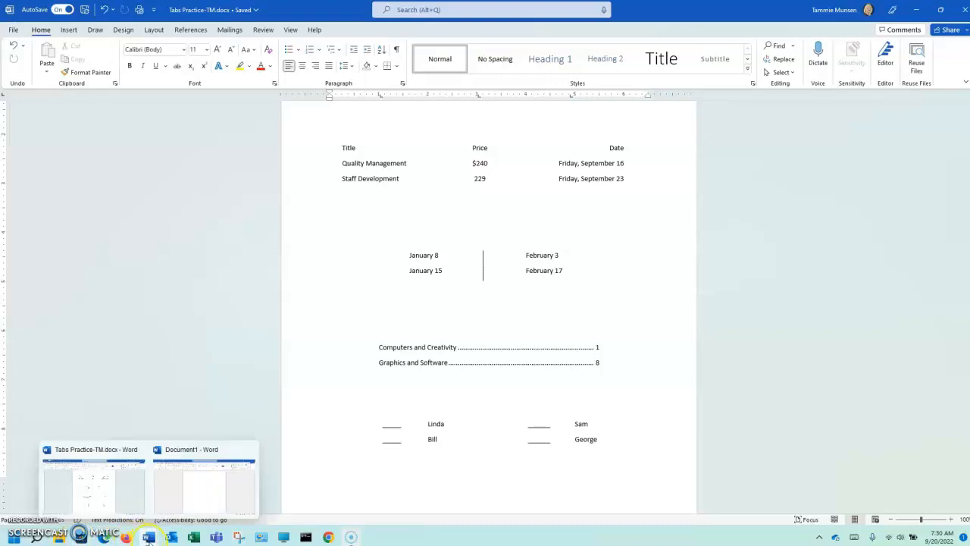
click(227, 488)
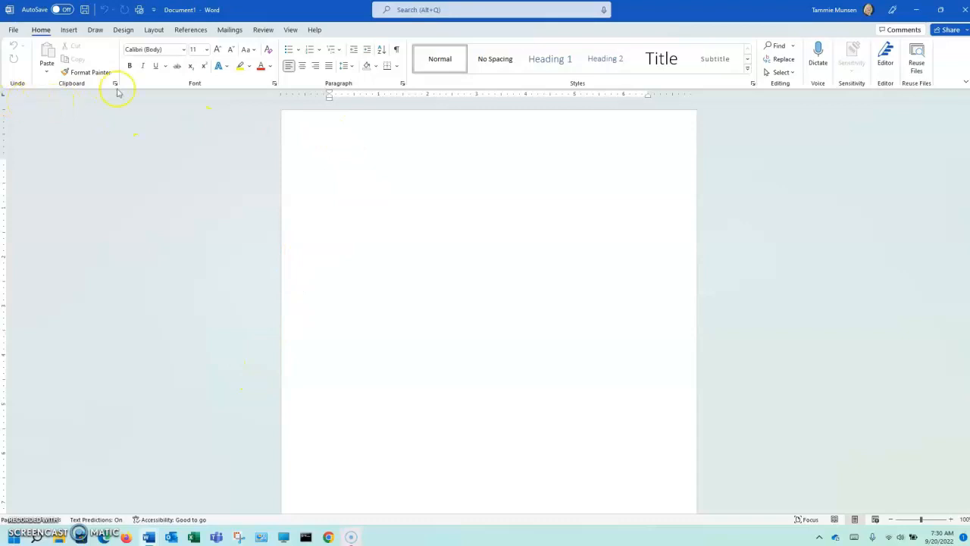
click(372, 97)
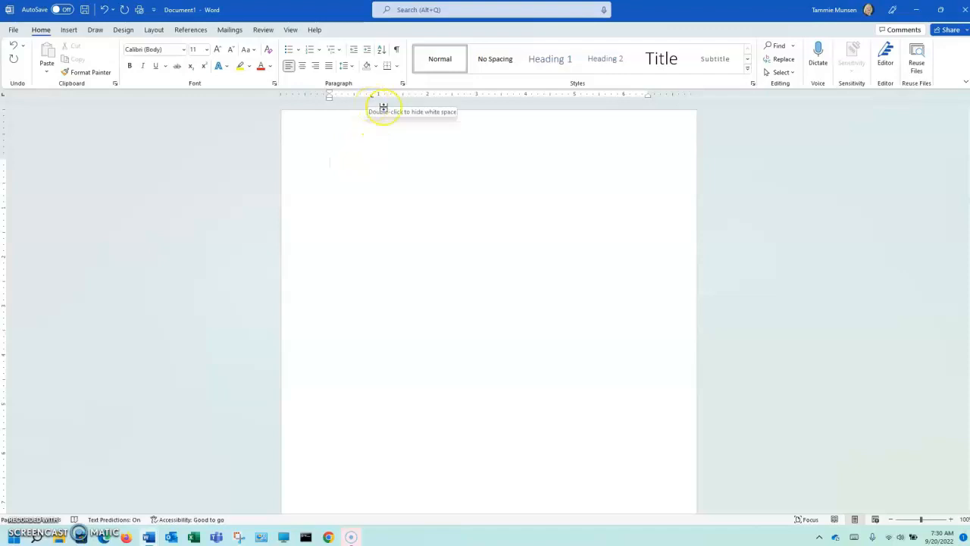
click(464, 94)
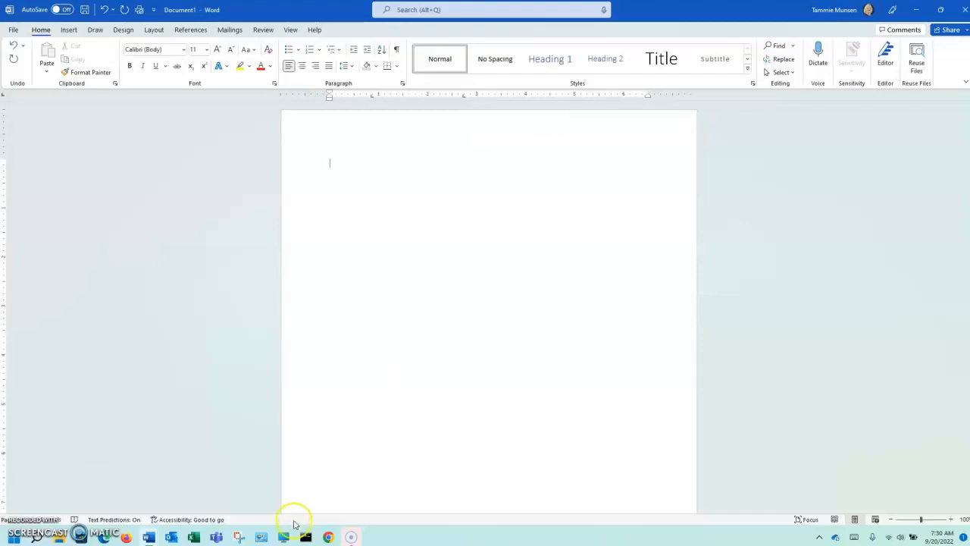
- Consult Tabs Practice-TM.docx and add a third left tab stop at about 5.1 inches in Document1
click(149, 537)
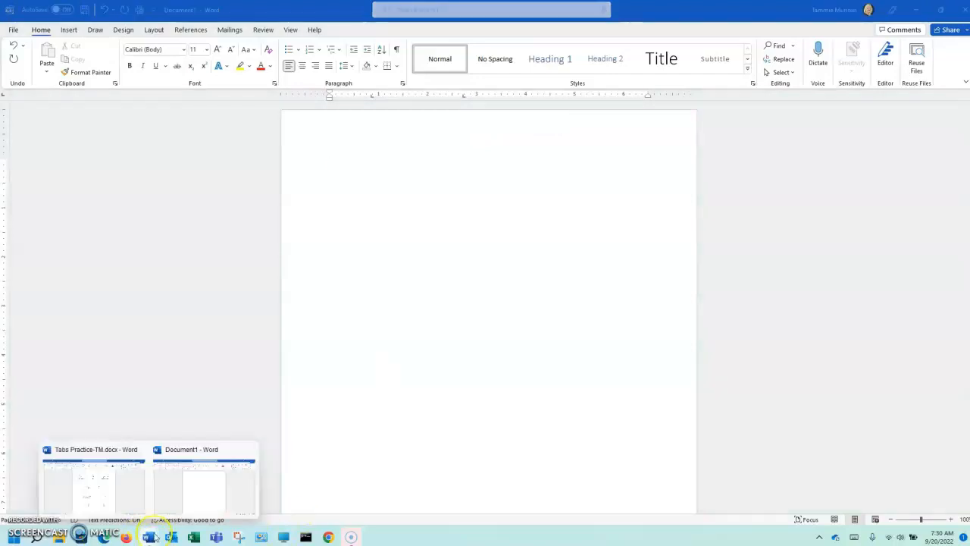
click(117, 494)
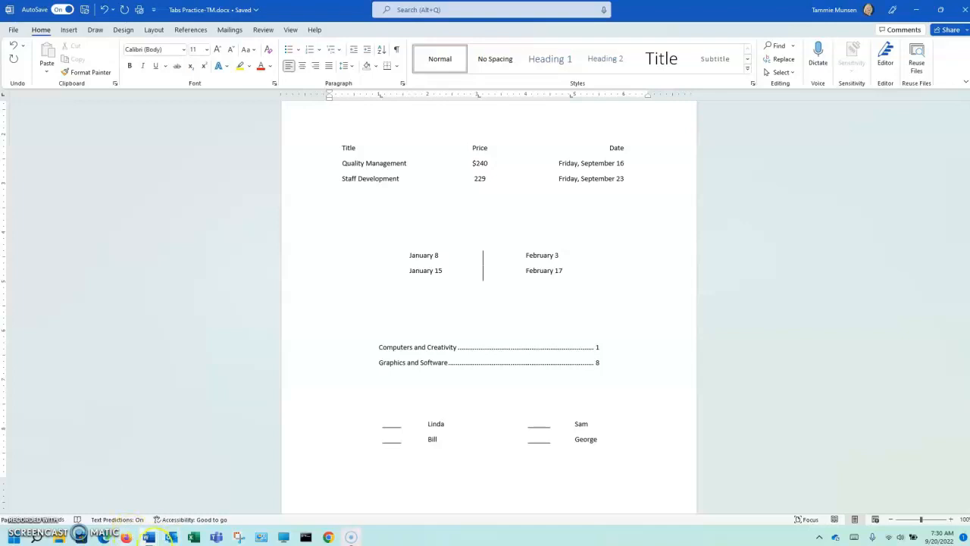
click(150, 538)
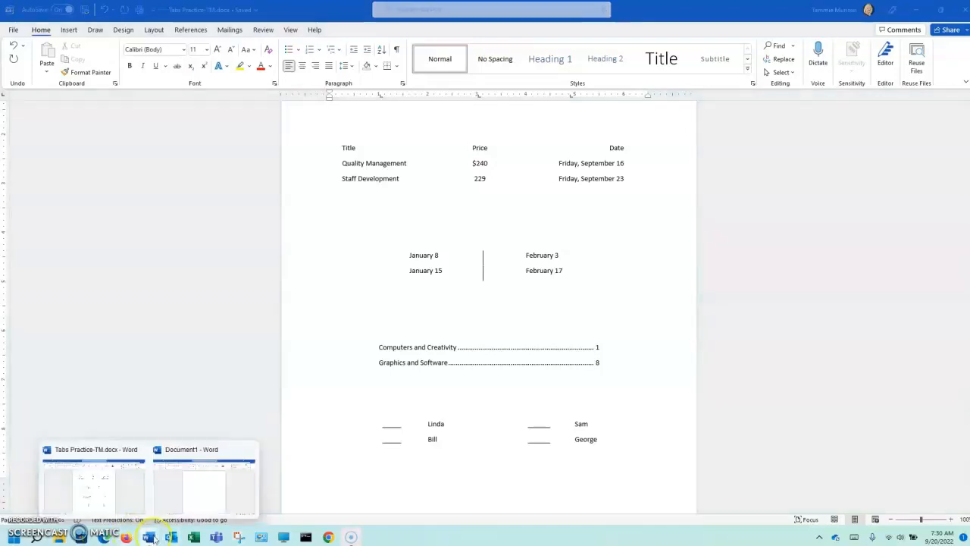
click(110, 490)
mouse_move(148, 537)
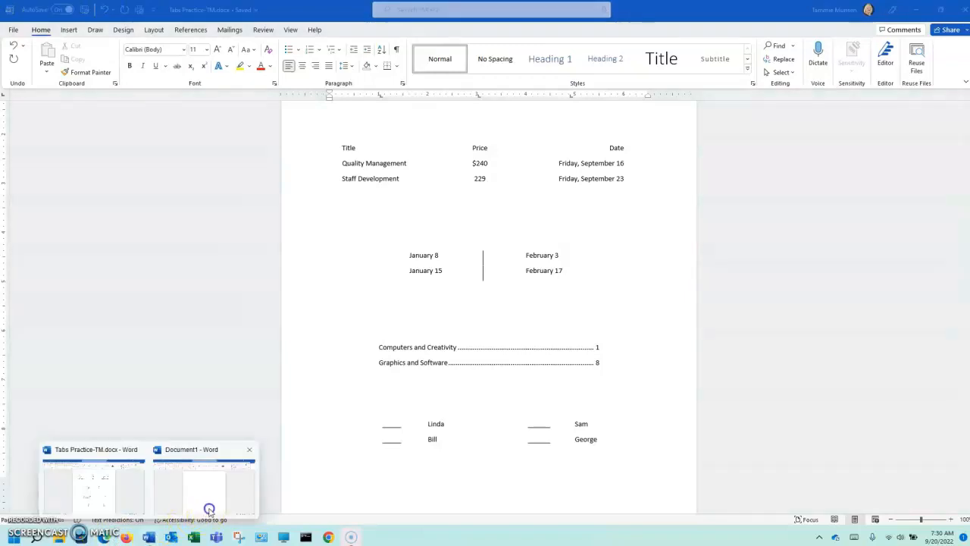
click(206, 509)
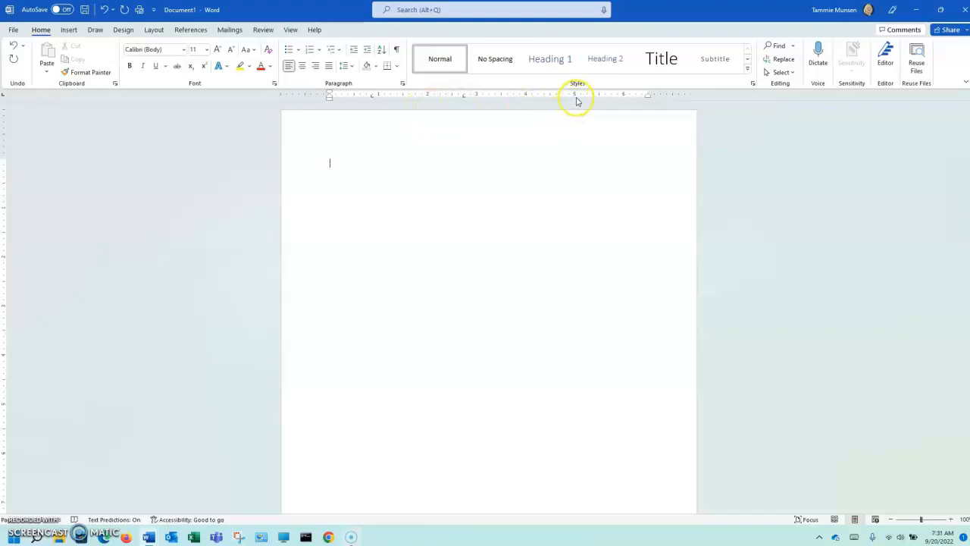
click(579, 95)
- Enter a heading row aligned to the three tab stops, reading Name, Program and Phone Number
click(377, 159)
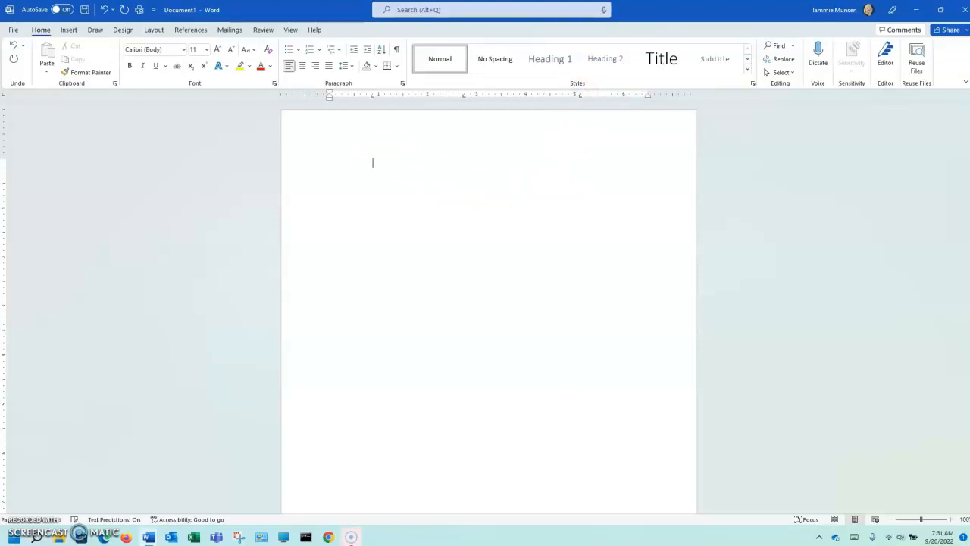
text(Name)
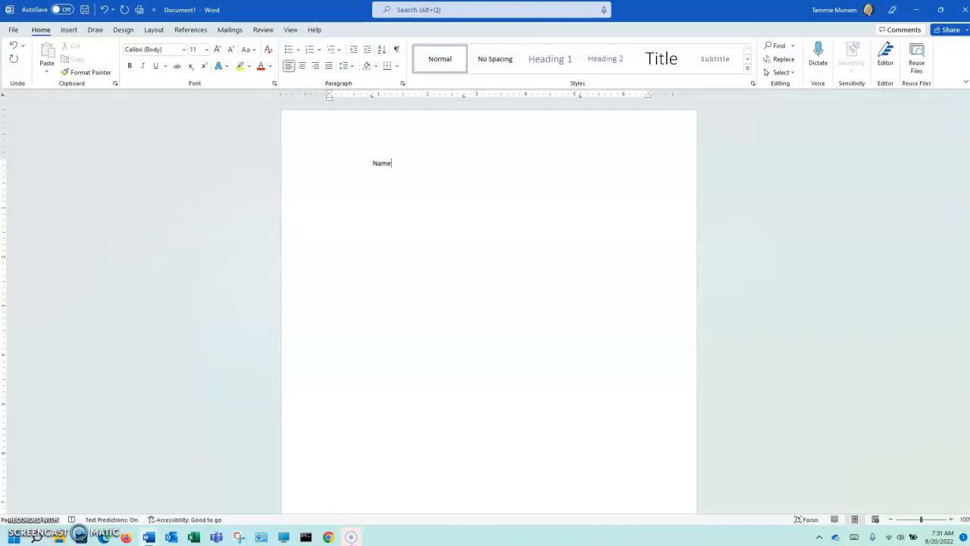
text(	(pr)
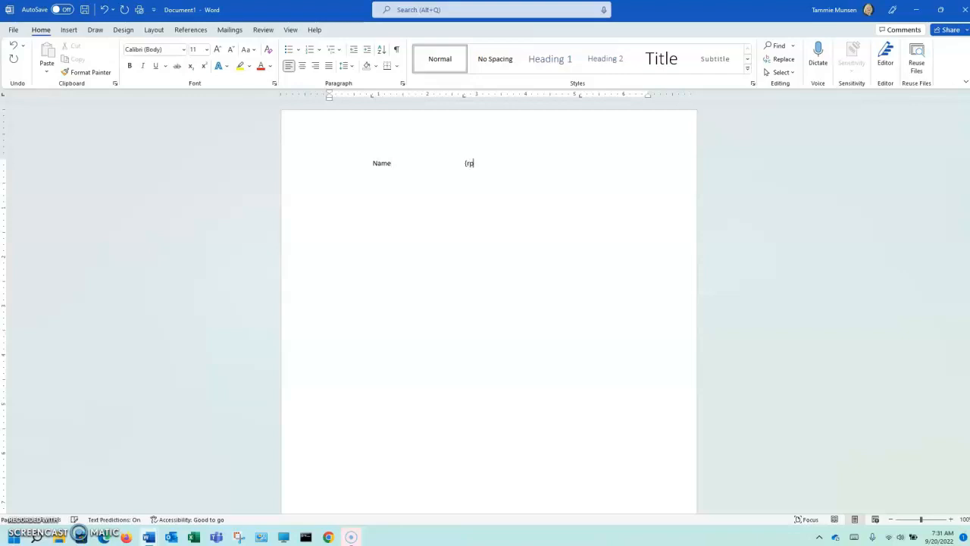
text(gram)
key(Tab)
text(Phone Number G)
- Add two tab-aligned rows below the headings, each with a person's full name, the program (ECM, ADBC) and a phone number
text(ary Smith	ECM	)
text(999-2345 )
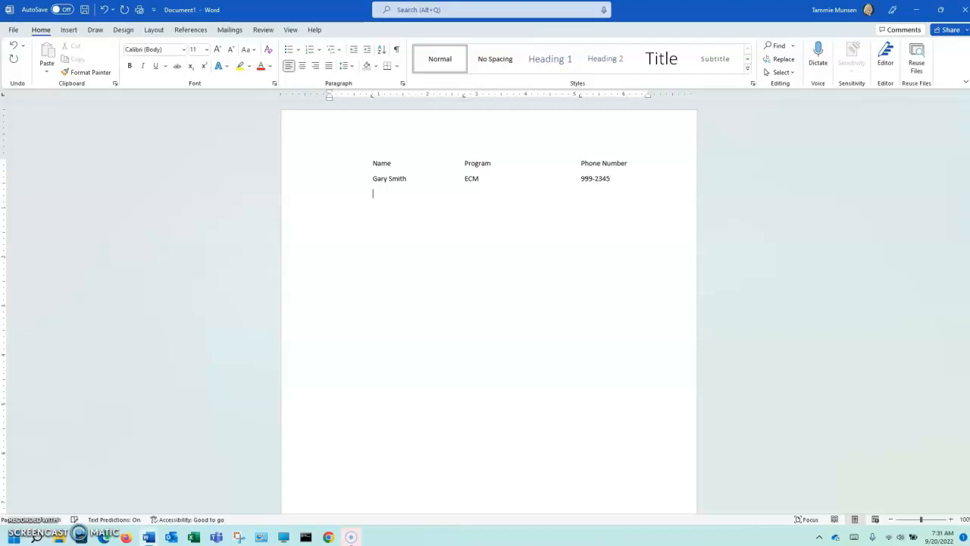
text(Brady Jones)
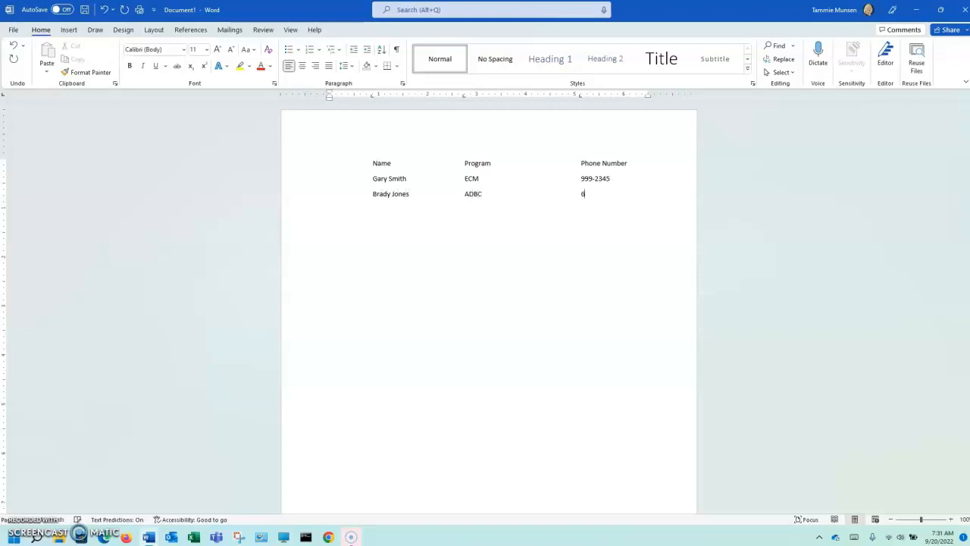
text(34)
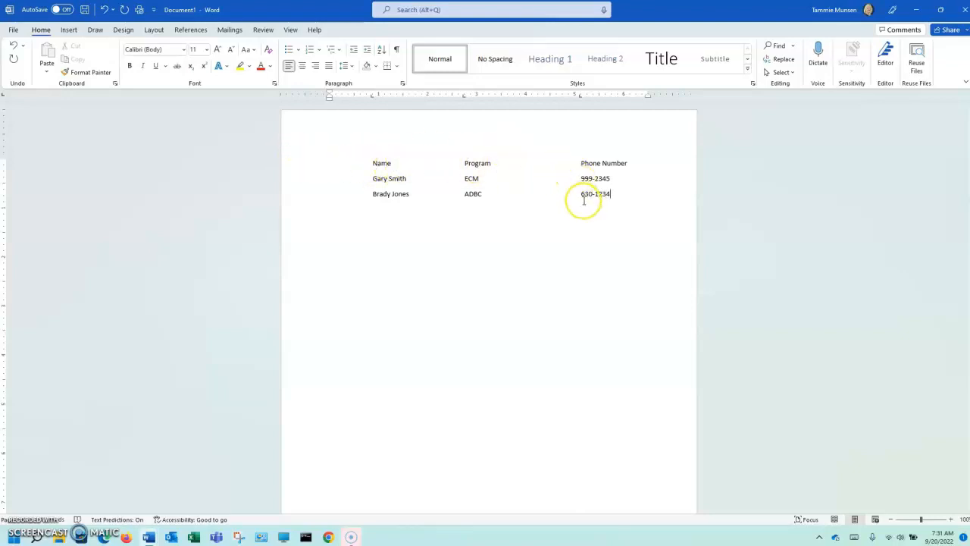
- Show the formatting marks to inspect the tab characters between the columns, and hide them again
click(396, 52)
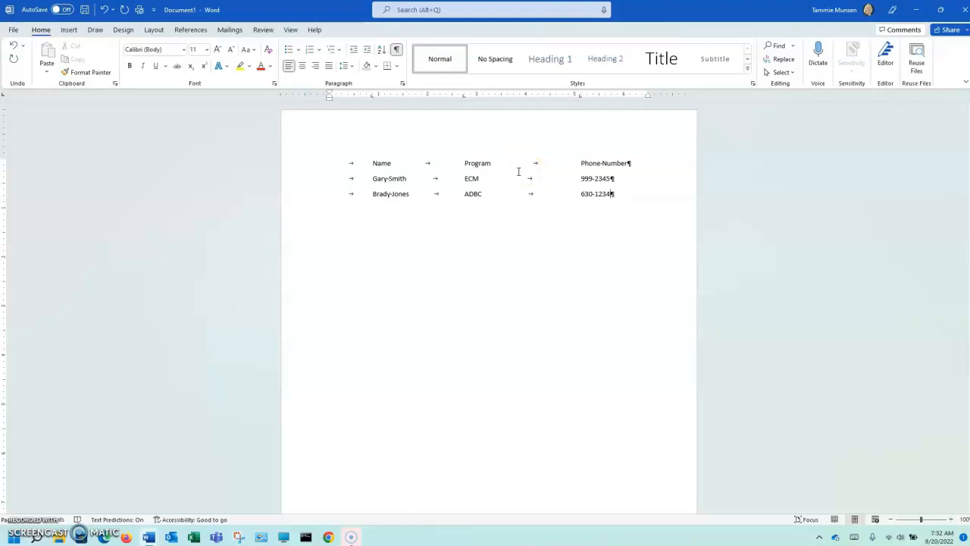
click(396, 49)
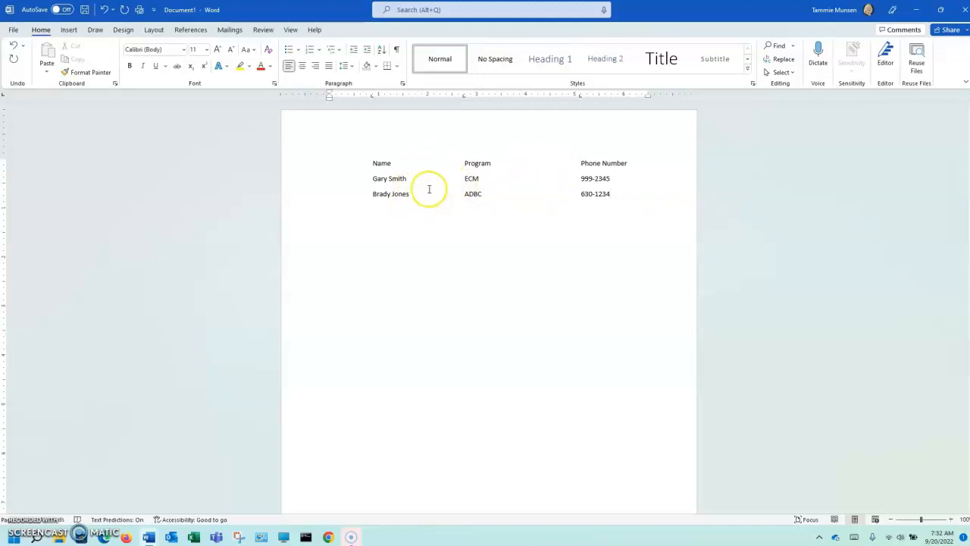
- Move the Program column's tab stop to 3 inches for all three rows, and add blank lines below the list
drag(369, 162, 615, 193)
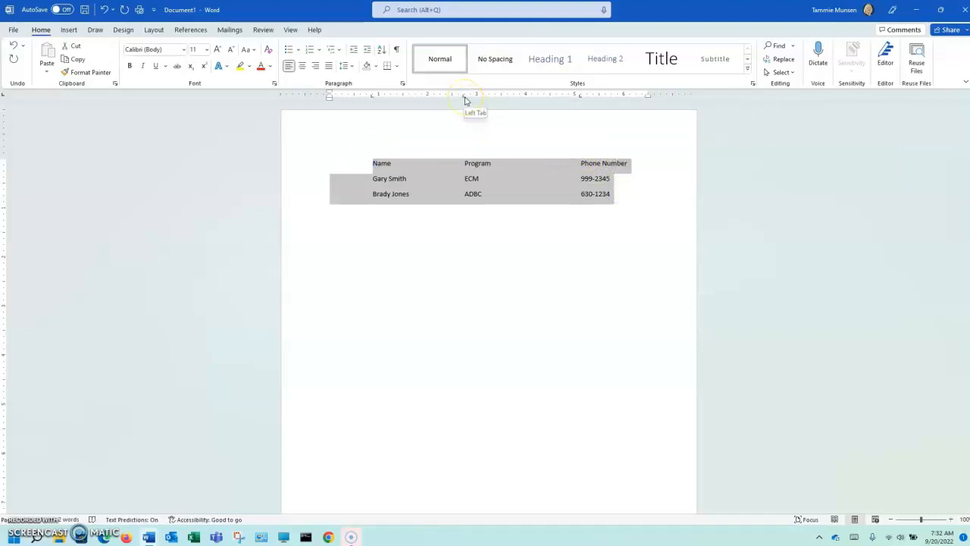
drag(466, 98, 476, 96)
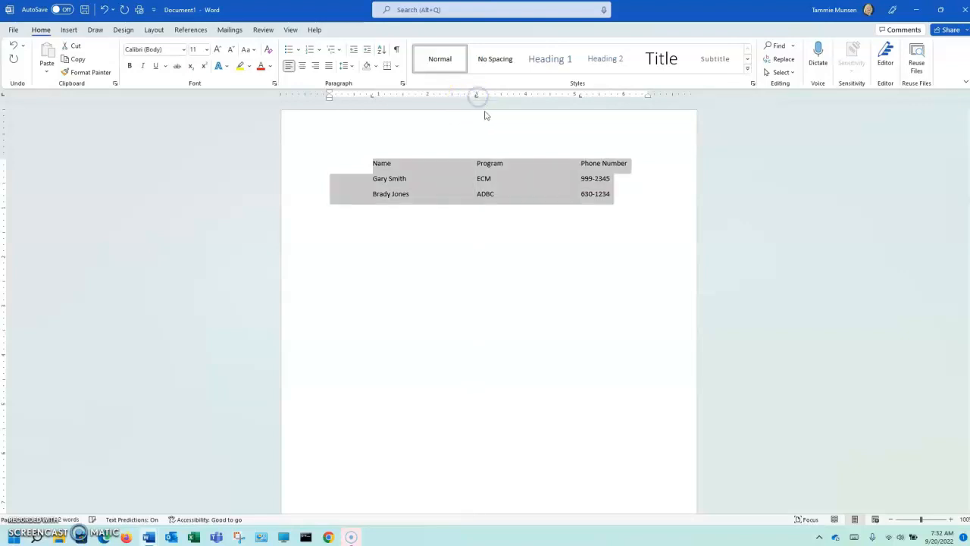
click(547, 206)
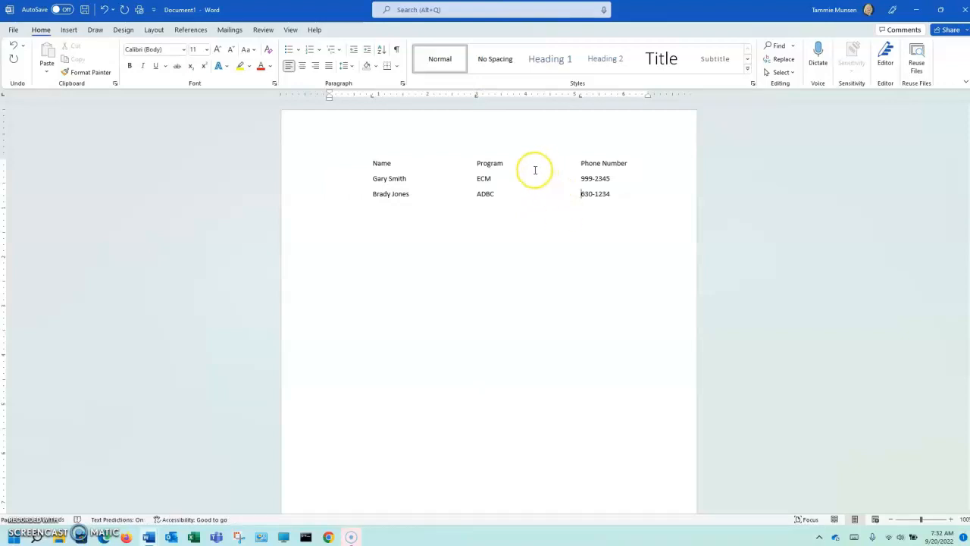
click(548, 189)
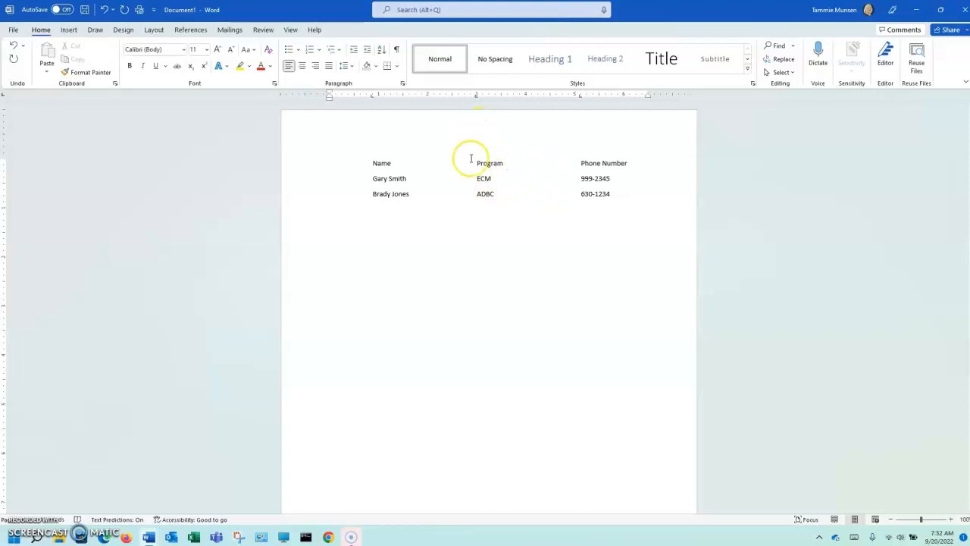
click(612, 195)
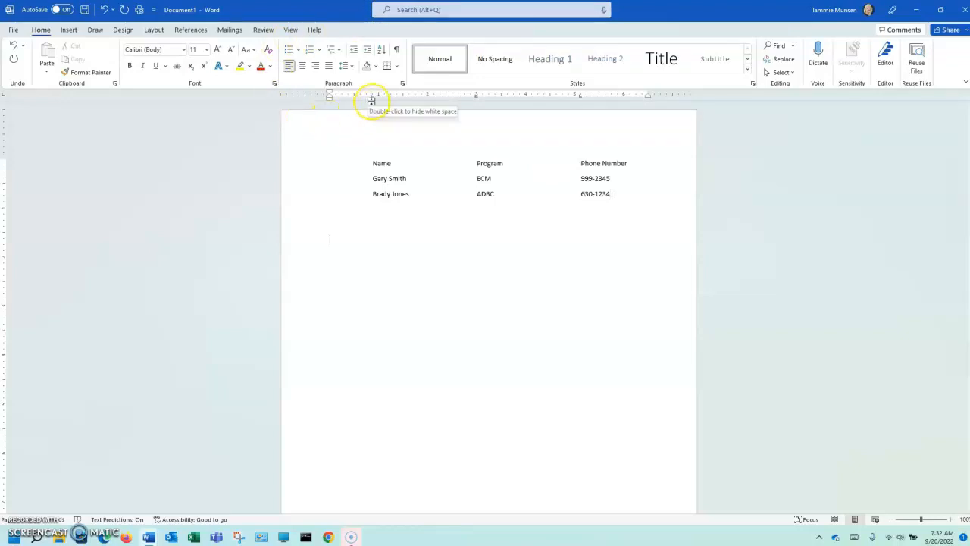
- Review the sample lists in Tabs Practice-TM.docx, and clear all three tab stops from the blank line below the new document's first list
mouse_move(150, 538)
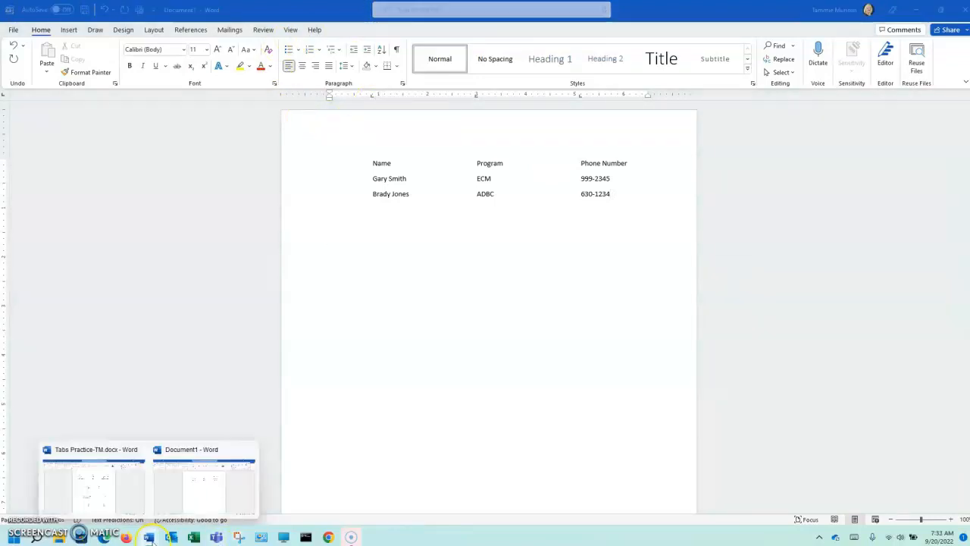
click(114, 503)
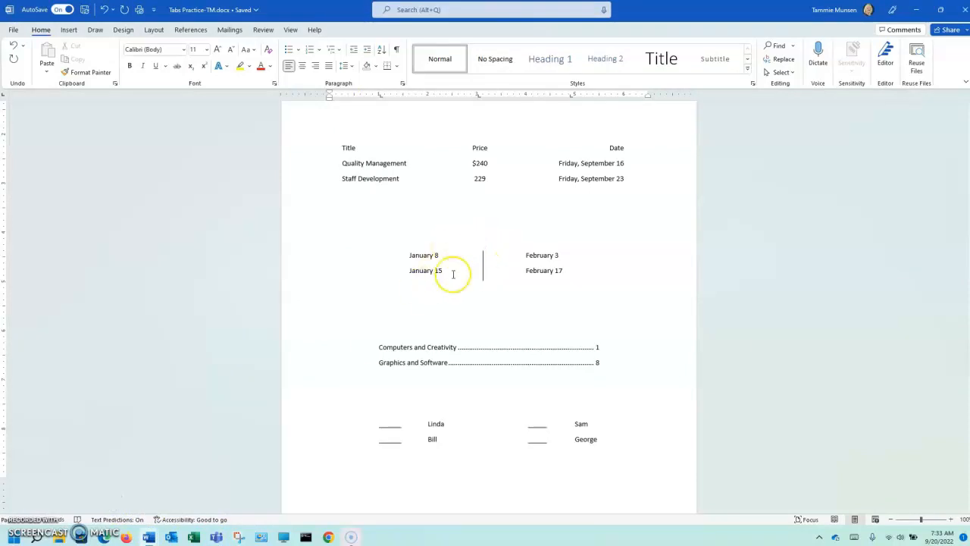
scroll(468, 269, up, 3)
scroll(468, 294, up, 1)
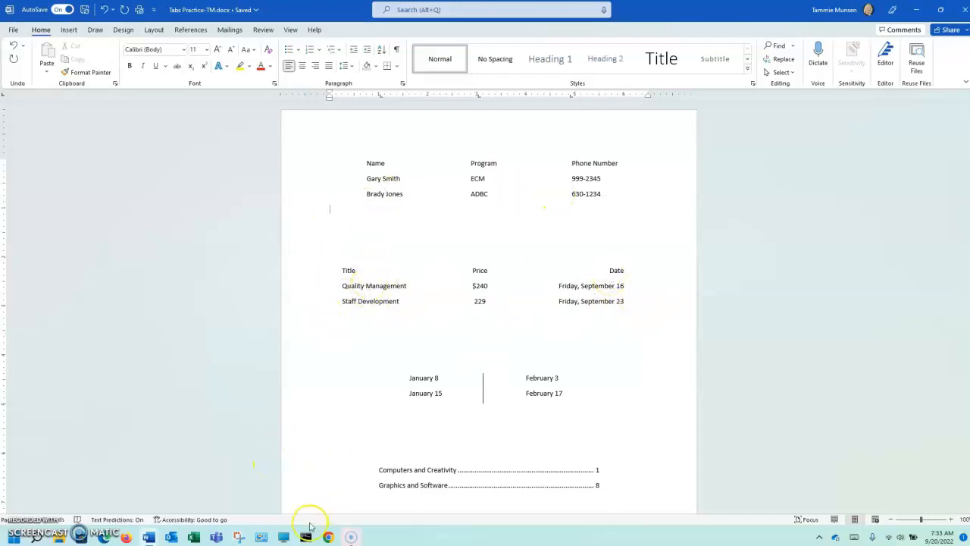
click(149, 537)
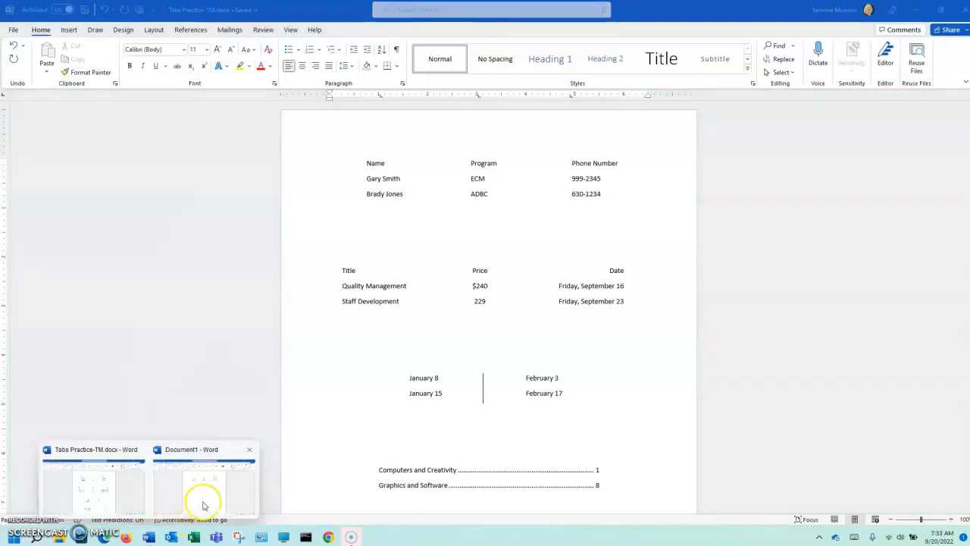
click(202, 502)
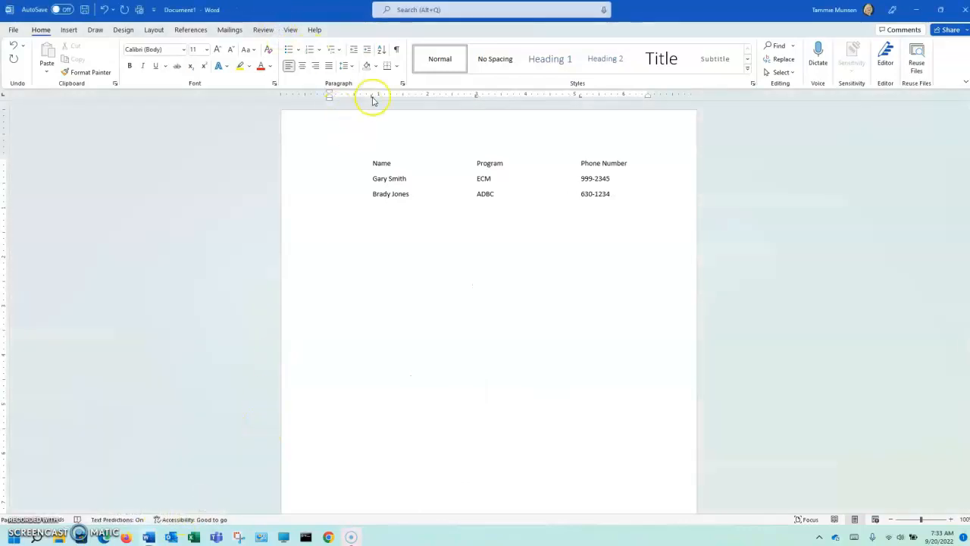
drag(372, 97, 411, 132)
drag(477, 97, 494, 127)
drag(580, 99, 596, 130)
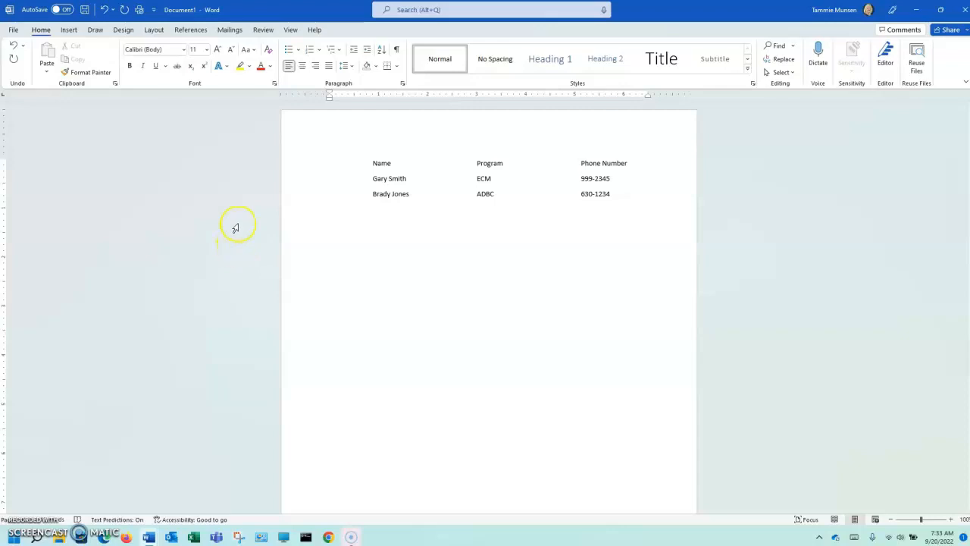
- Check the sample's Title list, and set a left tab at 0.5 inch, a center tab at 3 inches and a right tab at about 5.8 inches
mouse_move(149, 536)
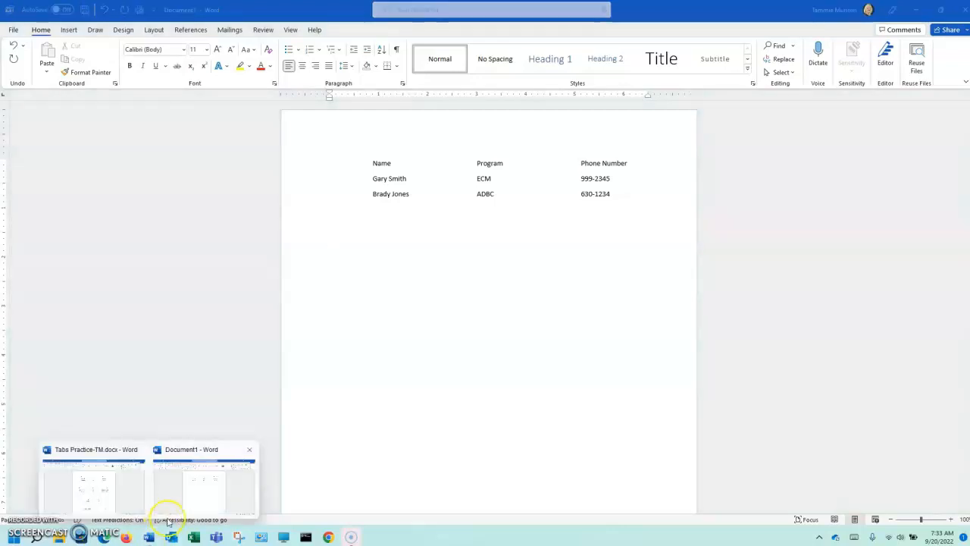
click(119, 494)
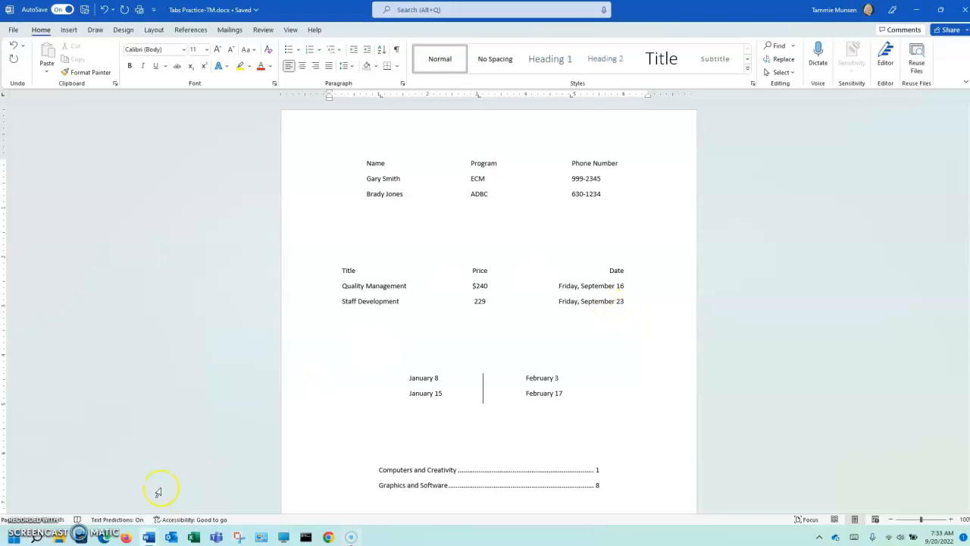
click(149, 538)
click(212, 497)
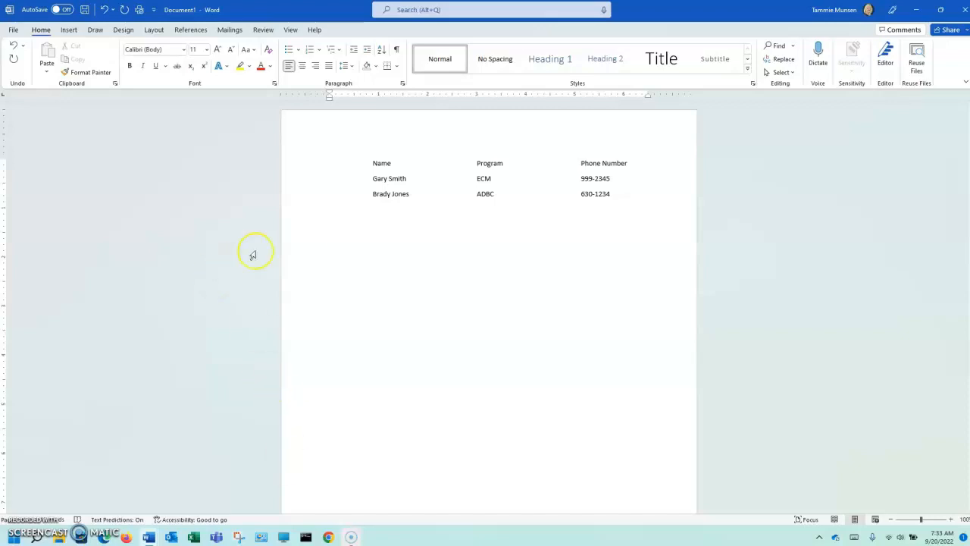
click(353, 95)
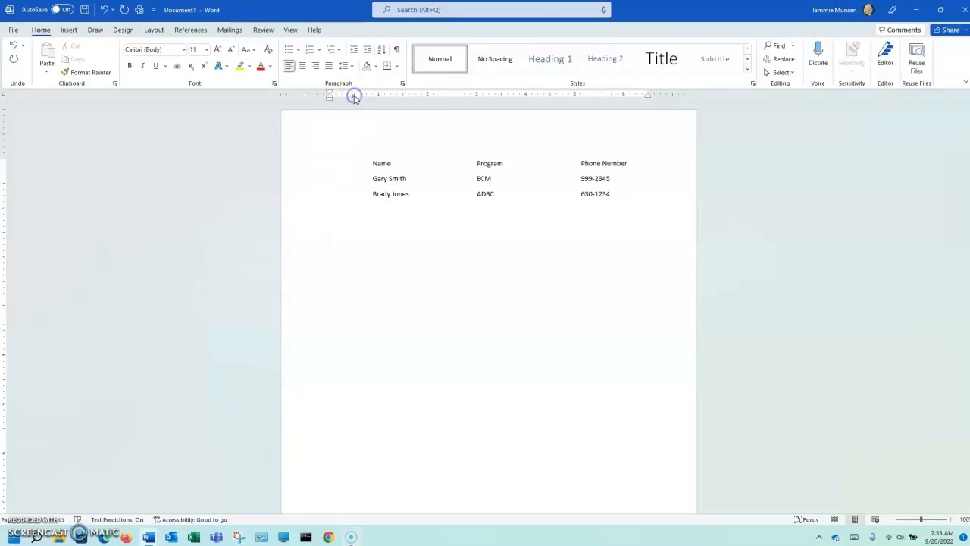
click(5, 95)
click(478, 95)
click(5, 97)
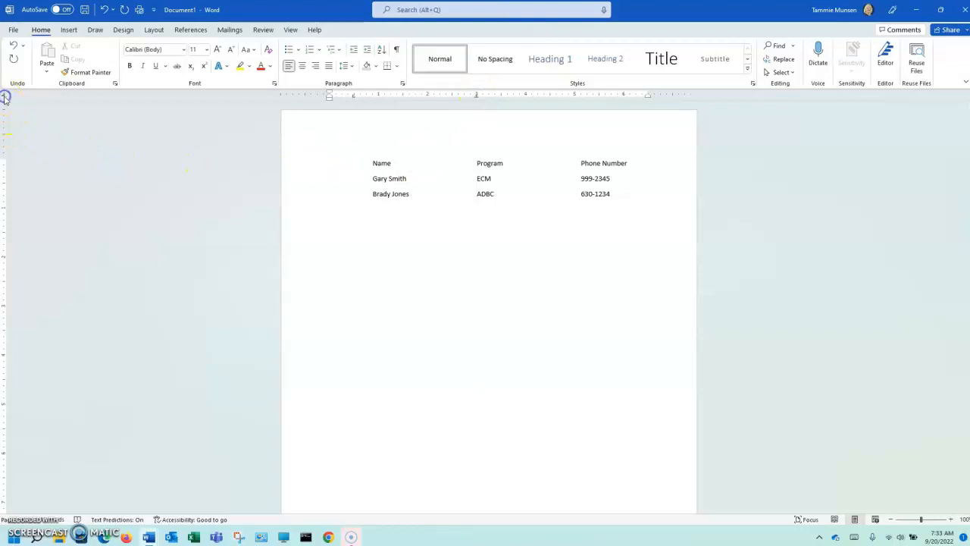
click(613, 97)
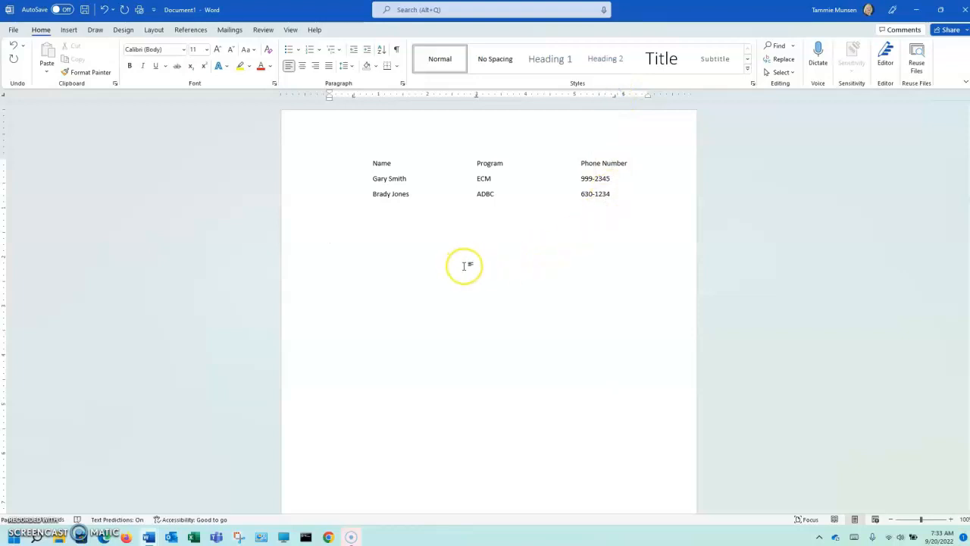
- Enter a heading row aligned to the left, center and right tab stops, reading Title, Price and Date
text(Title)
key(Tab)
text(Price)
key(Tab)
text(Date)
key(Return)
- Add a tab-aligned row under the headings reading Quality Management, $240 and Friday, February 8
text(Quality man)
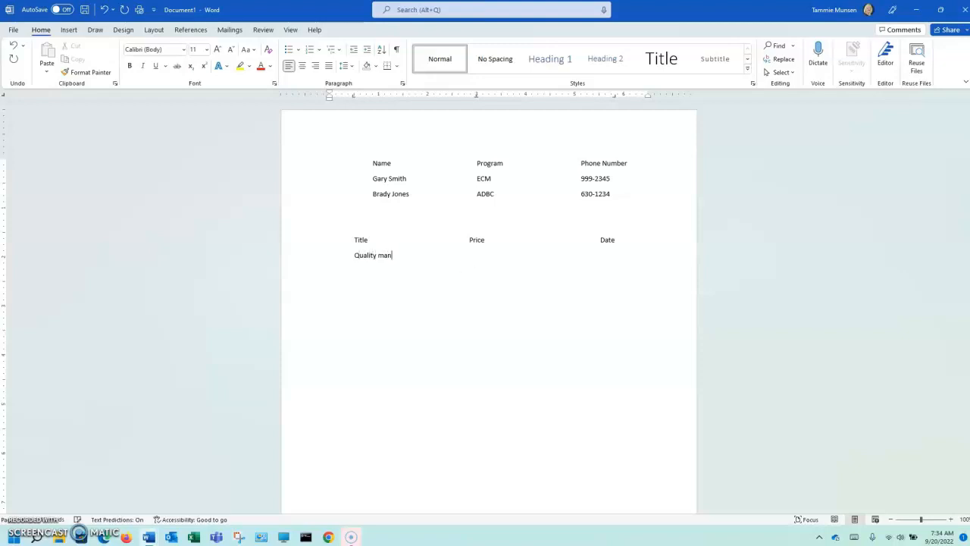
text(aManage)
key(Tab)
text($240 million)
text(F)
key(BackSpace)
key(BackSpace)
key(BackSpace)
key(BackSpace)
key(BackSpace)
key(BackSpace)
key(BackSpace)
key(BackSpace)
text(Febru)
key(BackSpace)
key(BackSpace)
text(rua)
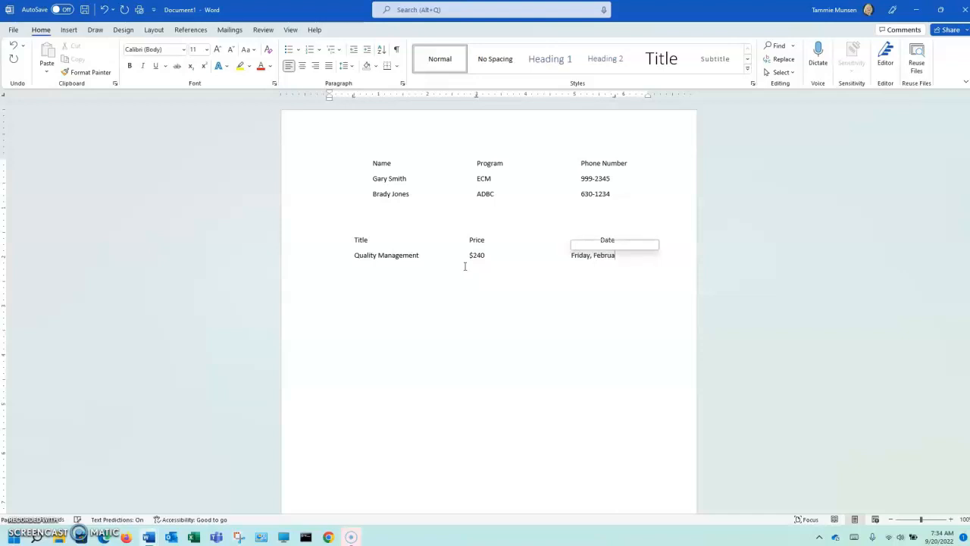
text(ry 8)
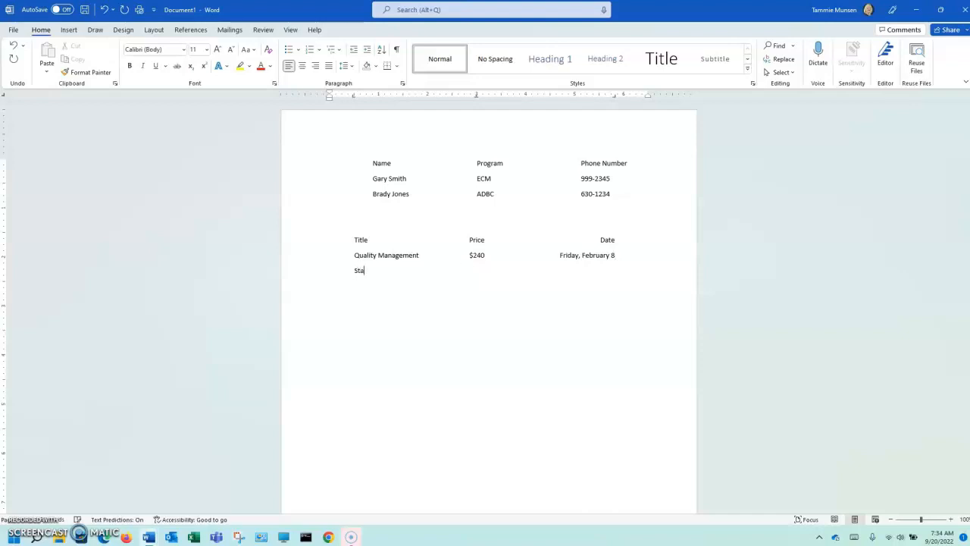
- Add another tab-aligned row reading Staff Development, 229 and Friday, February 20
text(velo)
text(rid)
key(Return)
text(, February 20)
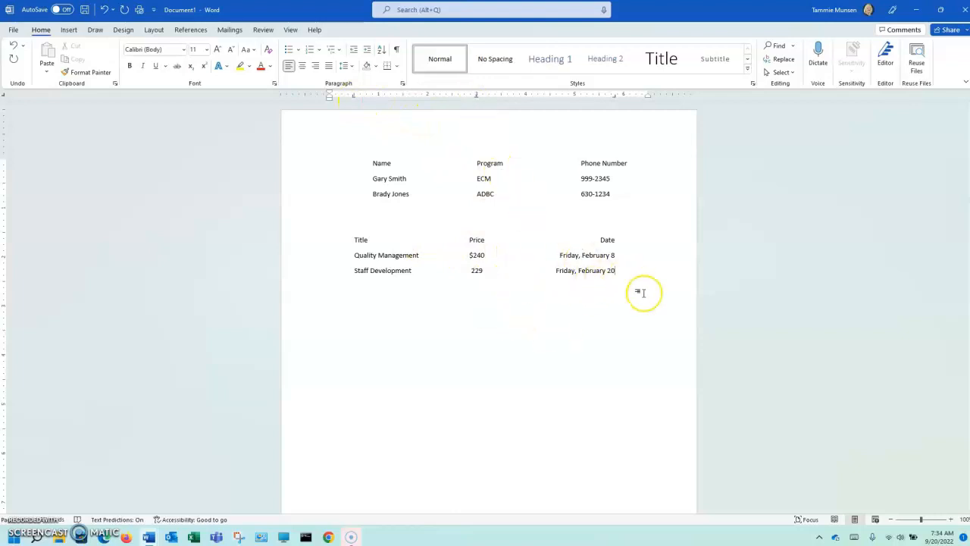
- Compare with the sample, and move the list's Date tab stop to about 6.25 inches and its Price tab stop to about 3.3 inches
click(150, 537)
click(129, 511)
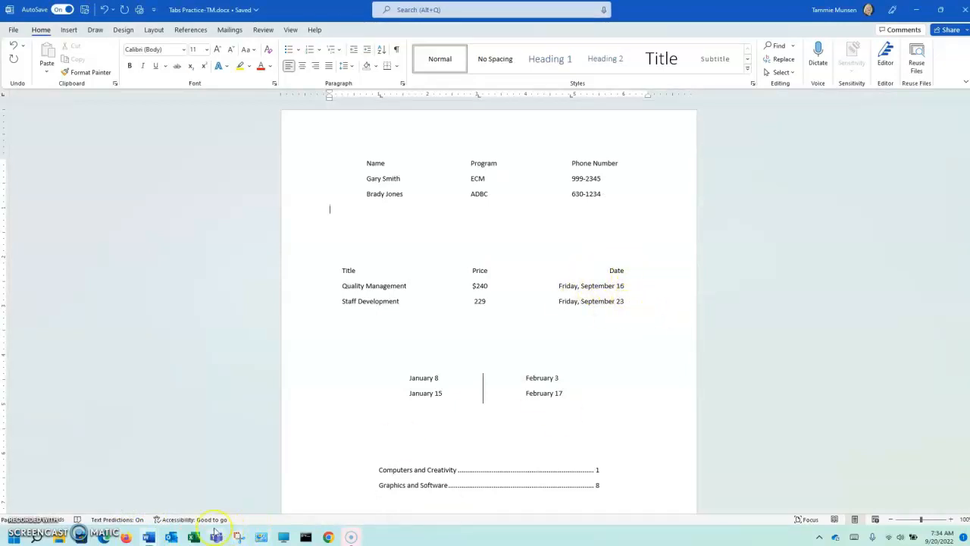
click(149, 537)
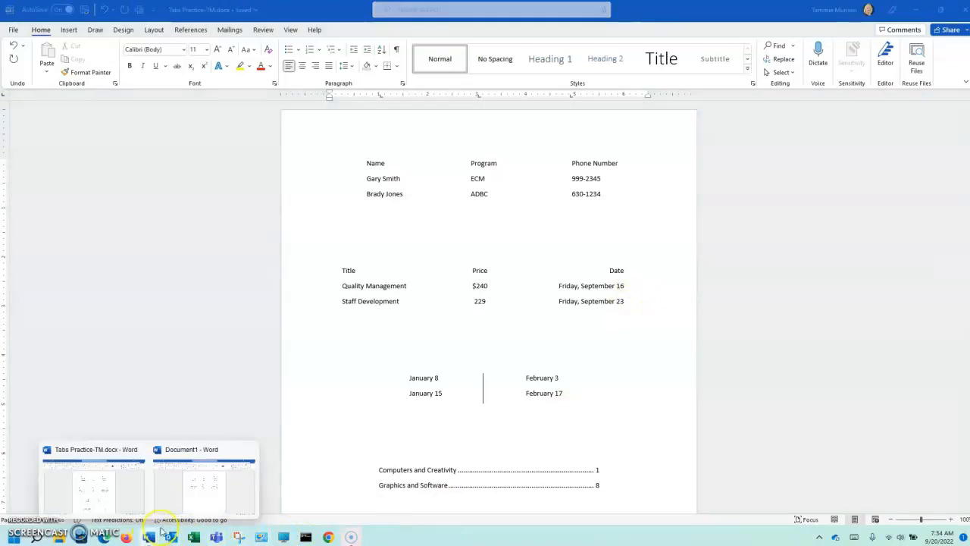
click(188, 498)
click(356, 239)
drag(356, 240, 623, 272)
drag(615, 97, 635, 99)
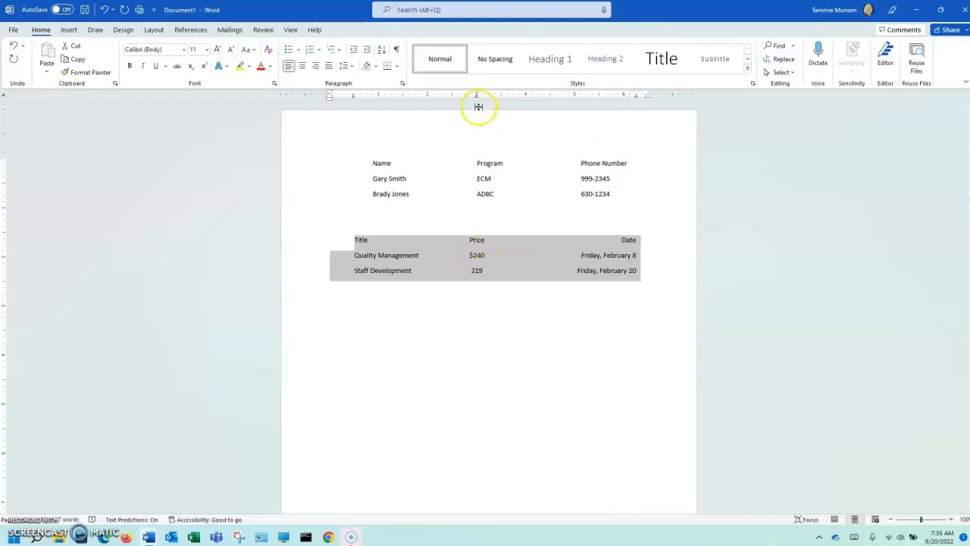
drag(477, 99, 492, 98)
click(557, 344)
- Add blank lines below the Title list, and show and hide the formatting marks to inspect its tab characters
click(643, 273)
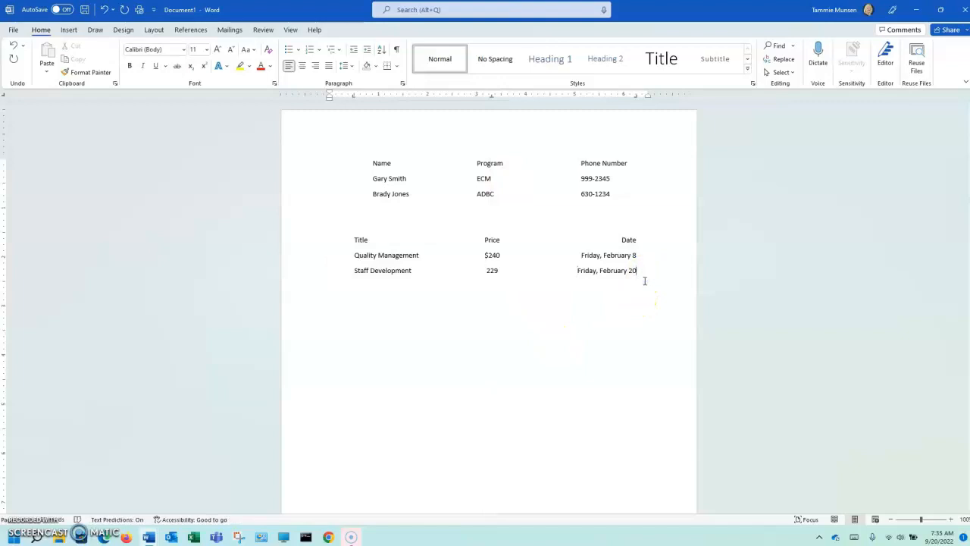
key(Return)
key(Return)
click(397, 50)
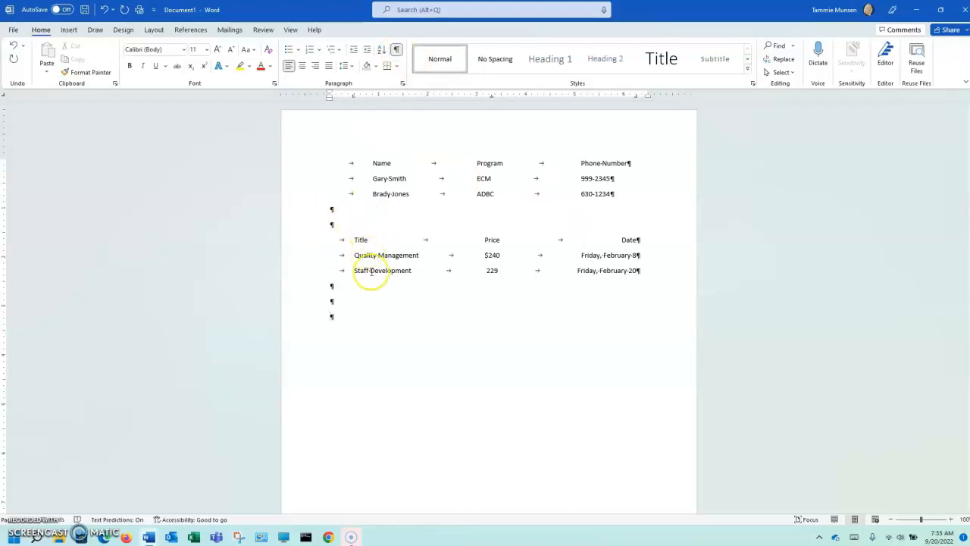
click(394, 51)
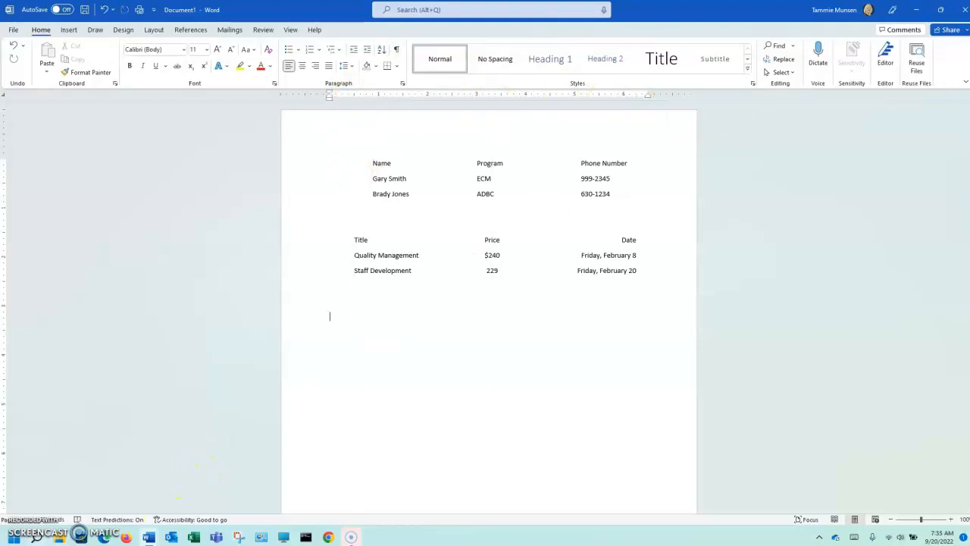
- Check the sample's bar-separated date list, and set left tab stops at about 1.8 and 4.4 inches on the new document's last blank line
mouse_move(148, 537)
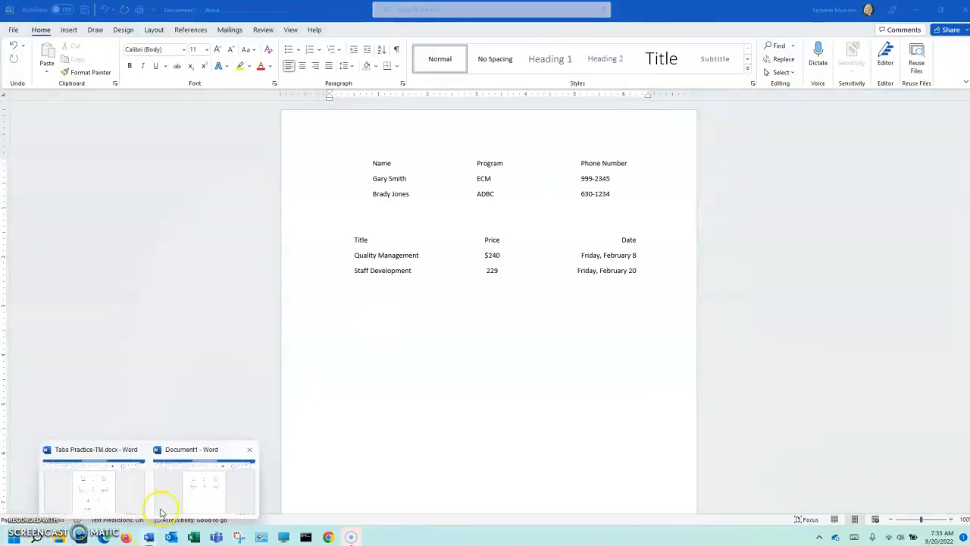
click(119, 494)
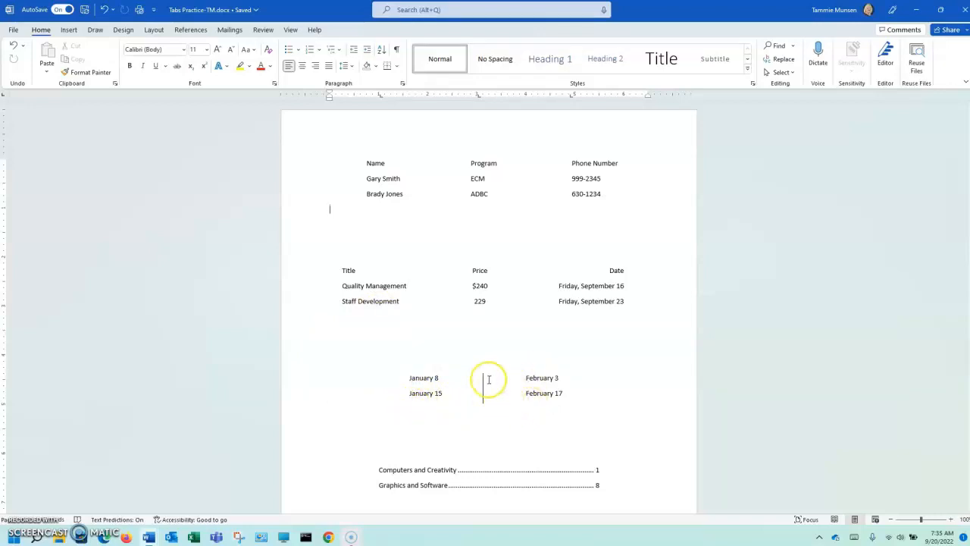
click(148, 537)
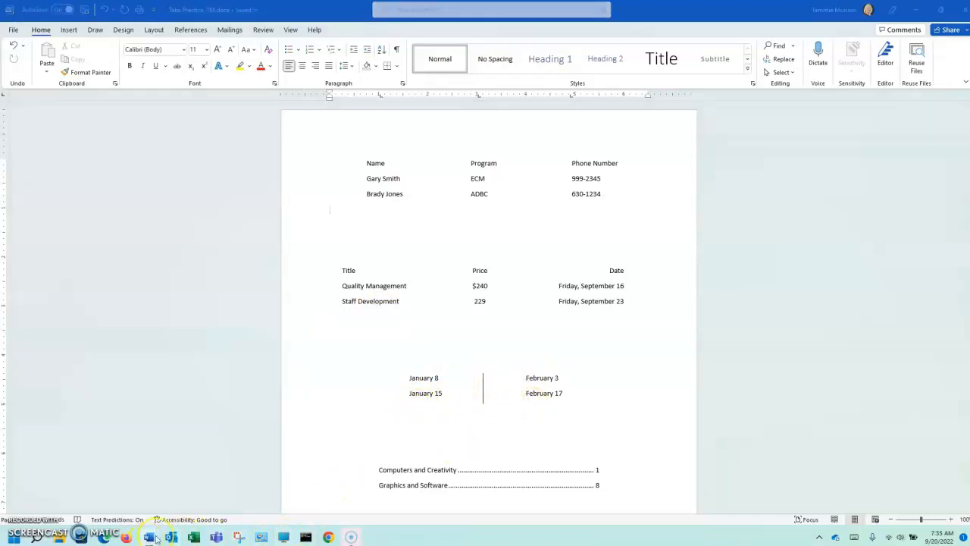
click(215, 507)
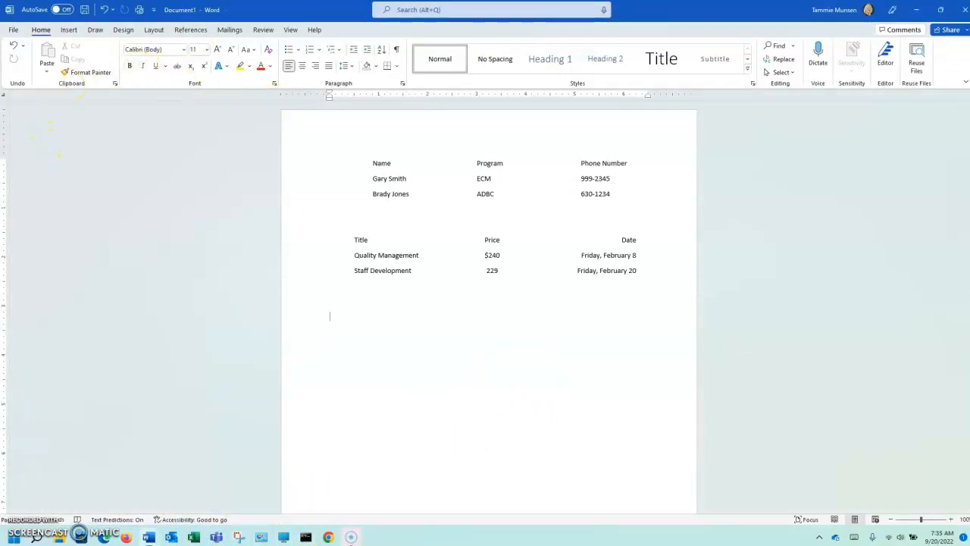
click(4, 96)
click(4, 96)
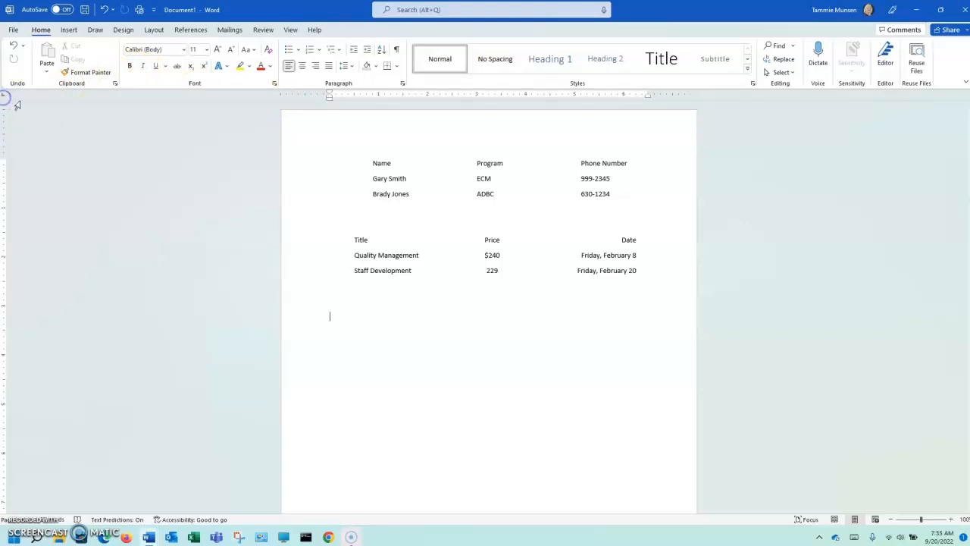
click(418, 96)
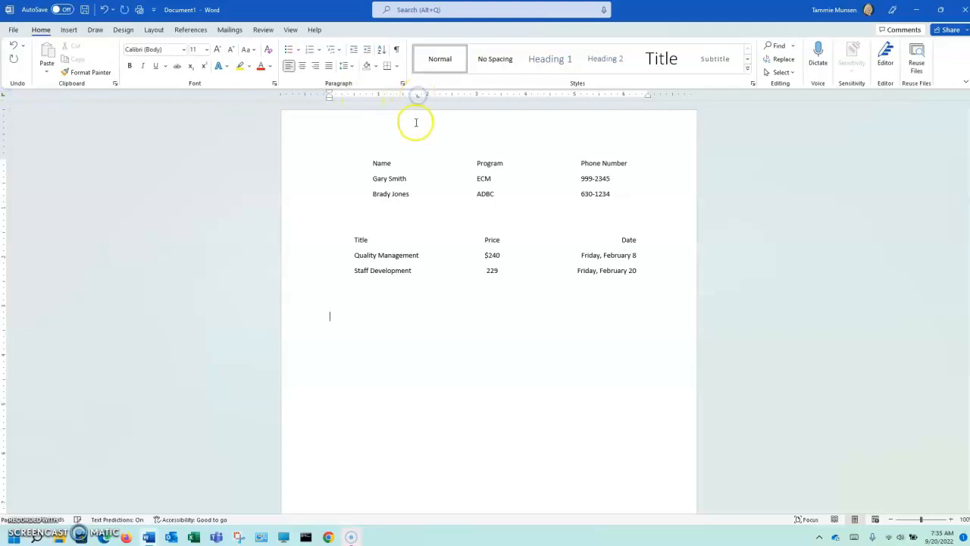
click(547, 97)
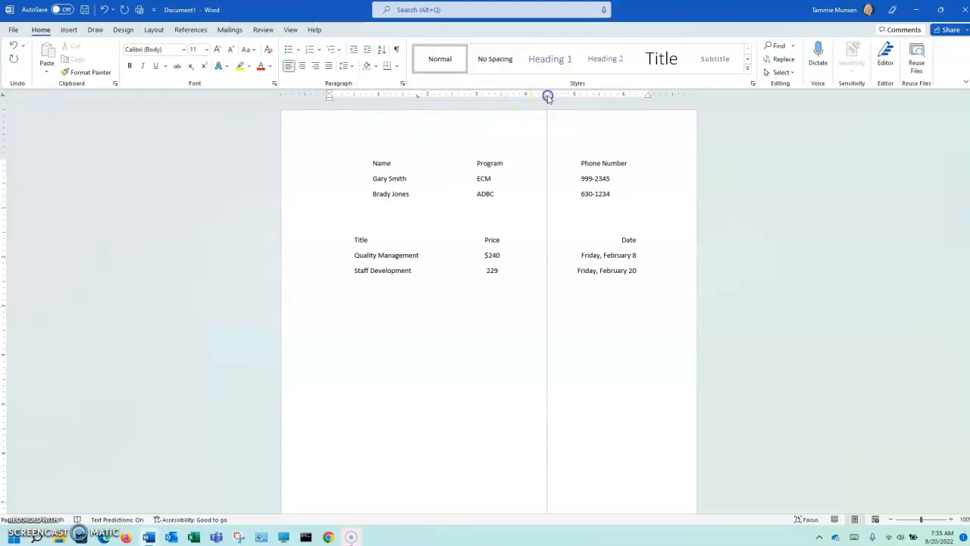
- Place a bar tab at about 3.3 inches, between the two left tab stops
click(5, 97)
click(5, 98)
click(6, 98)
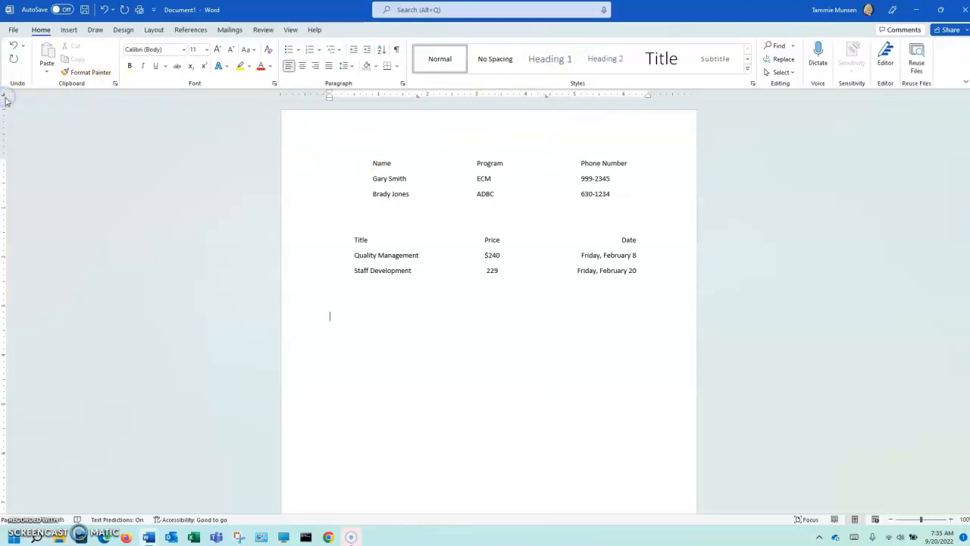
click(492, 95)
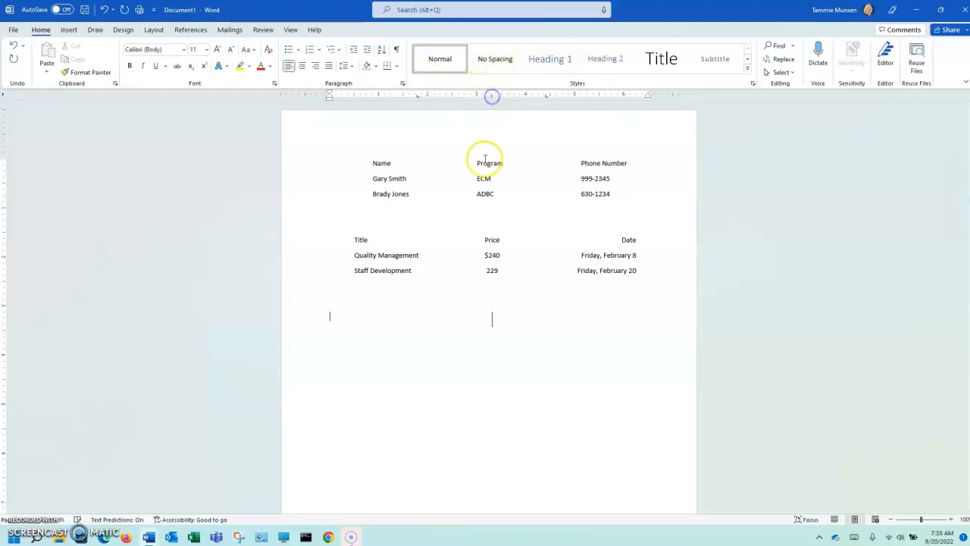
click(5, 97)
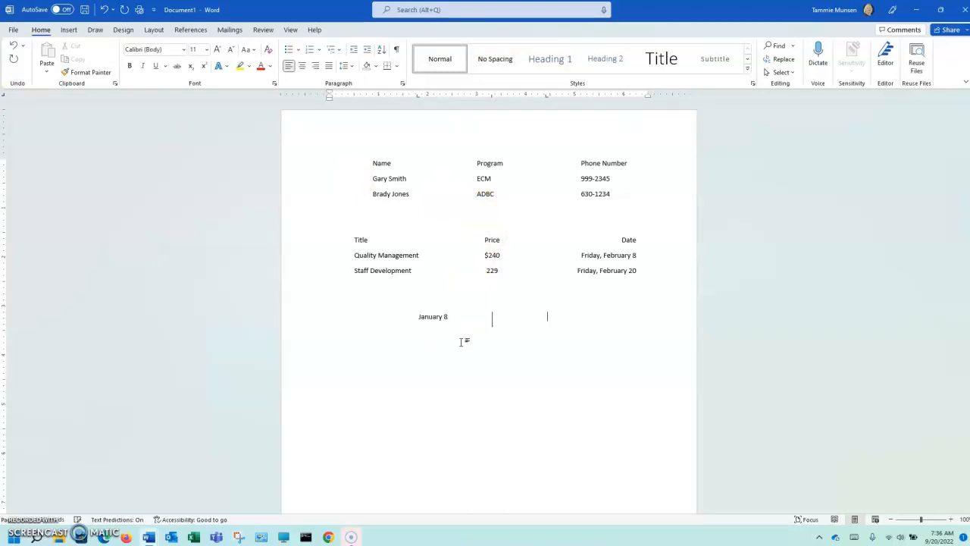
- Enter two date rows on either side of the bar: January 8 and February 3, January 15 and February 17
text(bruary 3 Janua)
key(Return)
text(1)
text(ru)
key(Return)
text(17)
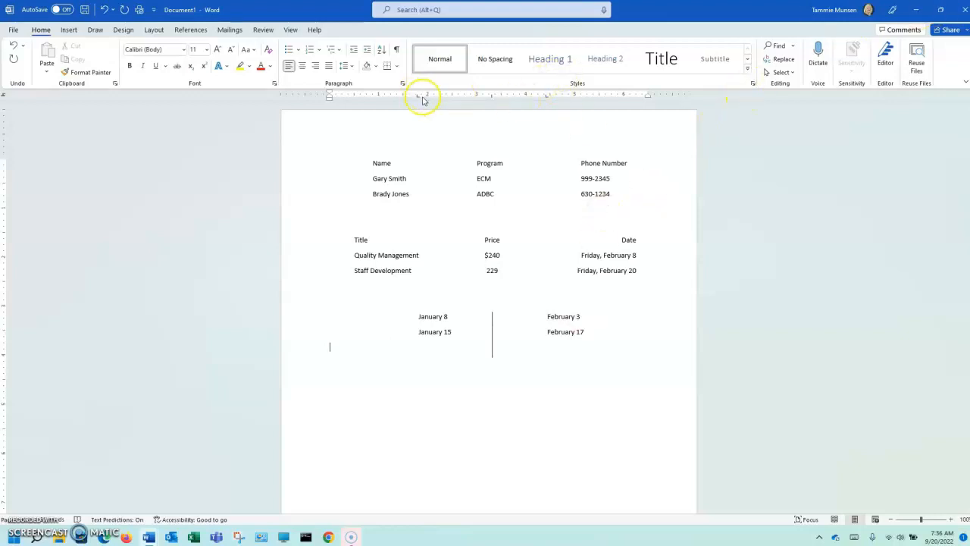
- Clear the tab stops and bar from the blank line below the dates, and show and hide the formatting marks to inspect the list
click(494, 97)
drag(547, 97, 557, 184)
click(397, 49)
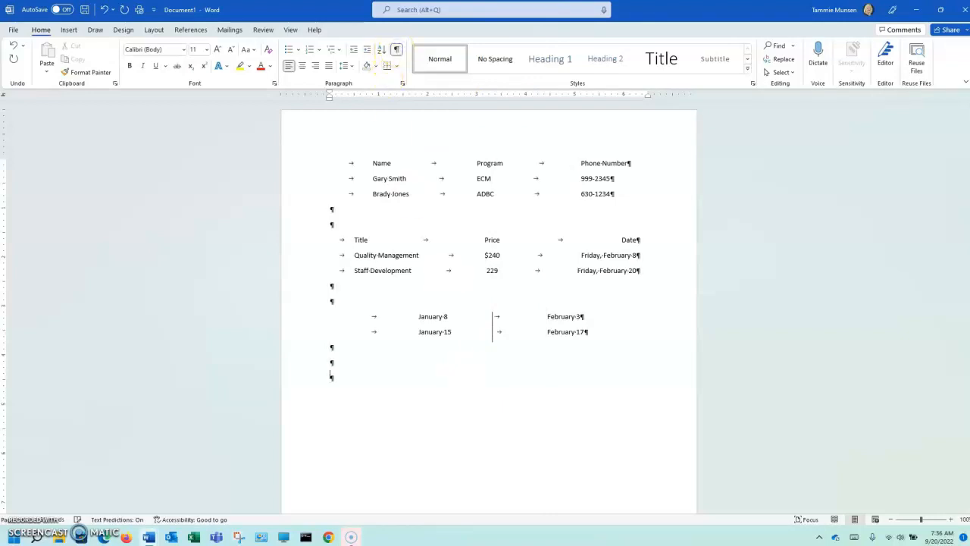
click(397, 49)
click(403, 255)
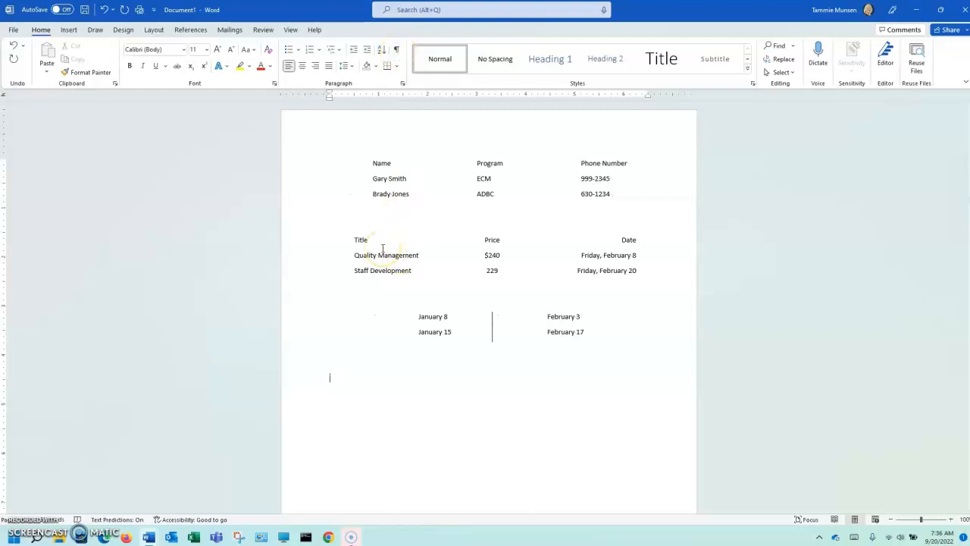
- Check the sample's dot-leader list, and set a left tab stop at 1.25 inches on the new document's last blank line
click(148, 536)
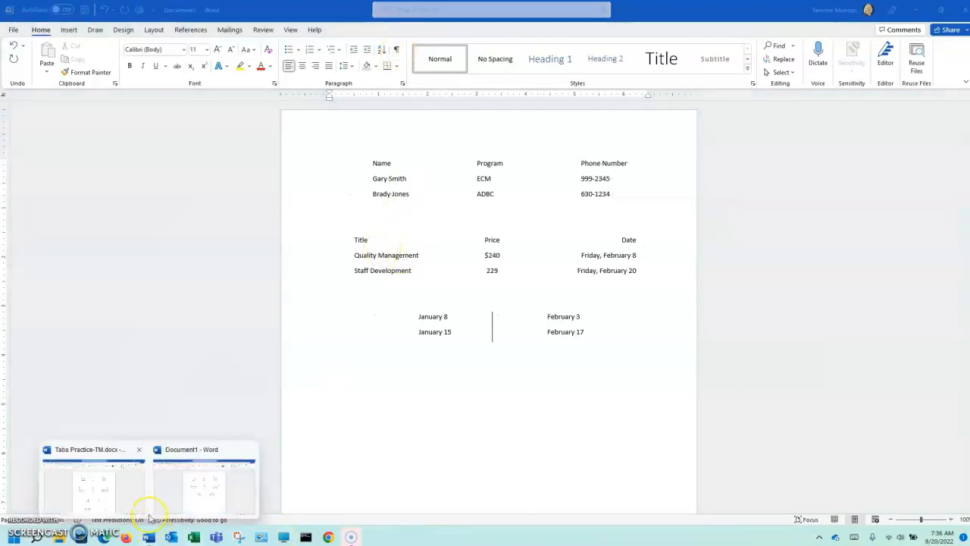
click(109, 493)
scroll(439, 398, down, 4)
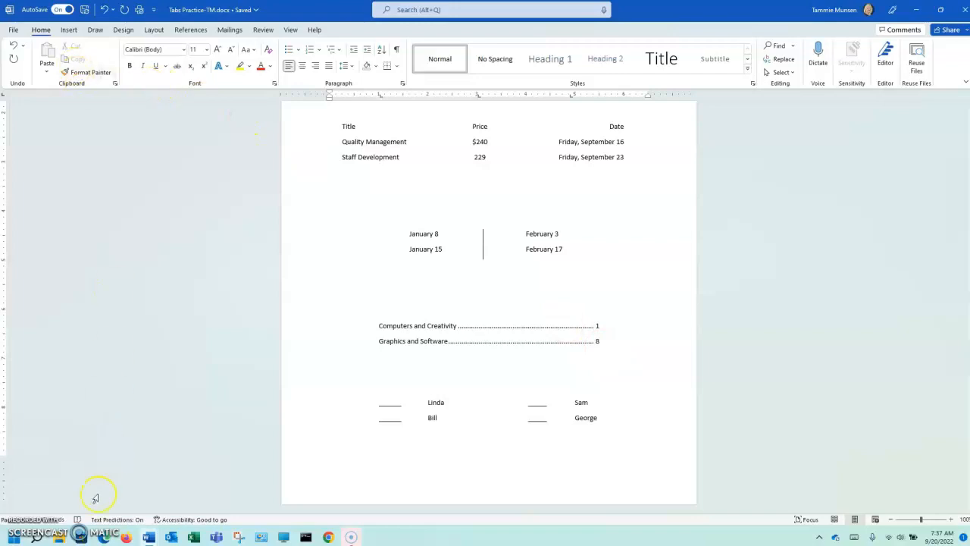
click(148, 536)
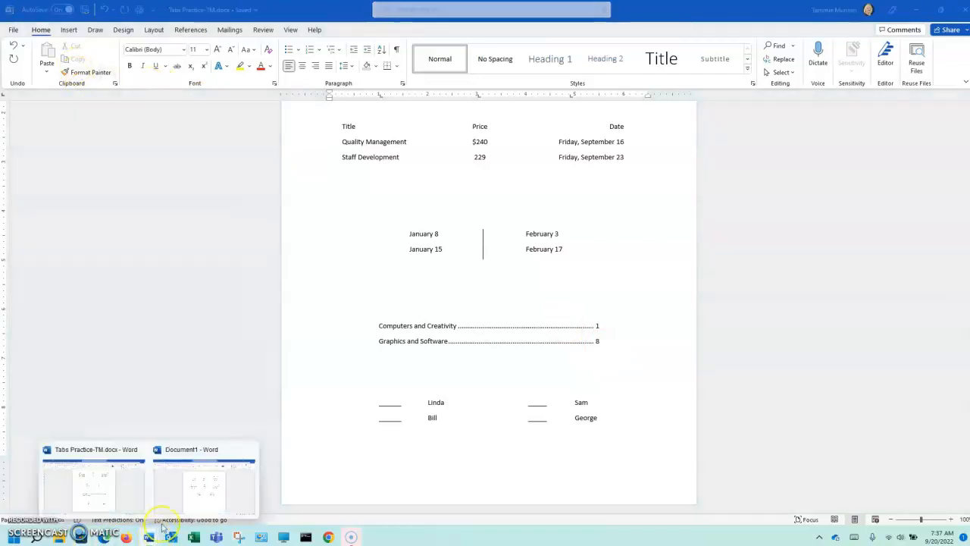
click(184, 494)
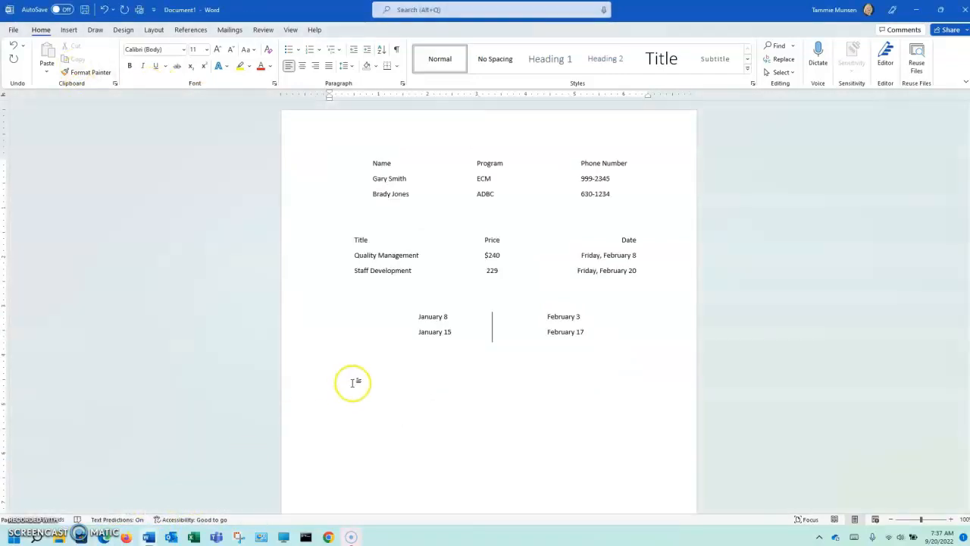
click(403, 85)
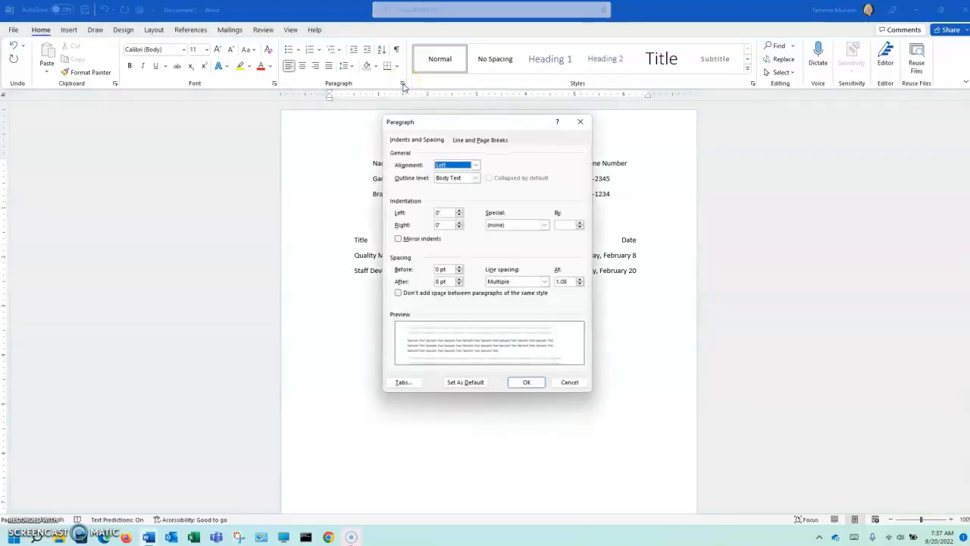
click(403, 382)
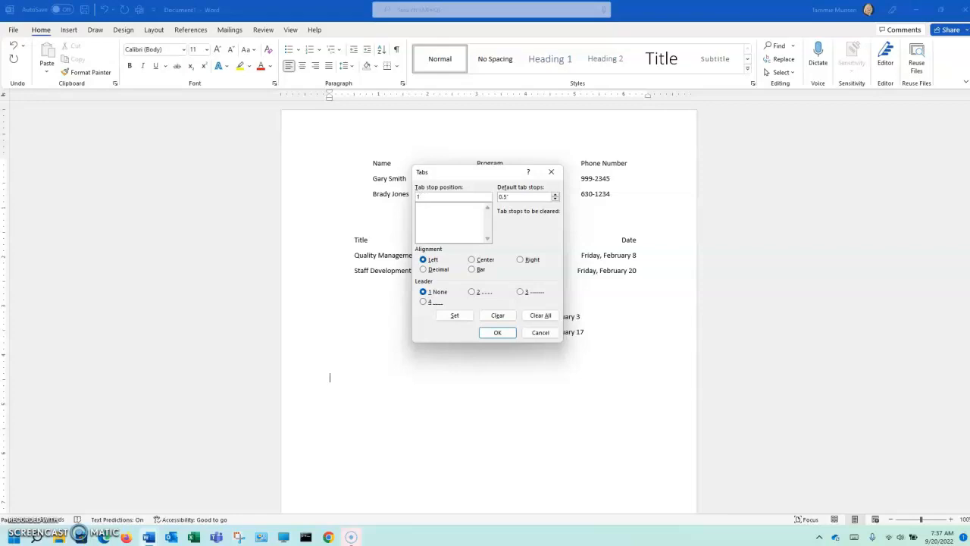
text(5)
click(448, 319)
- Add a right tab stop at 5.25 inches with the dotted leader 2, and apply the tab settings
text(5.25)
click(520, 260)
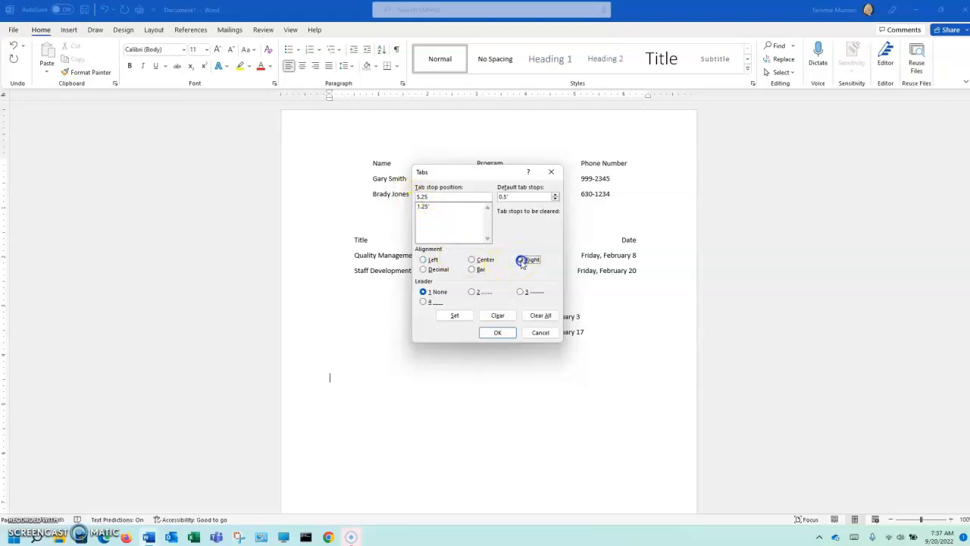
click(473, 292)
click(429, 196)
click(454, 315)
click(498, 333)
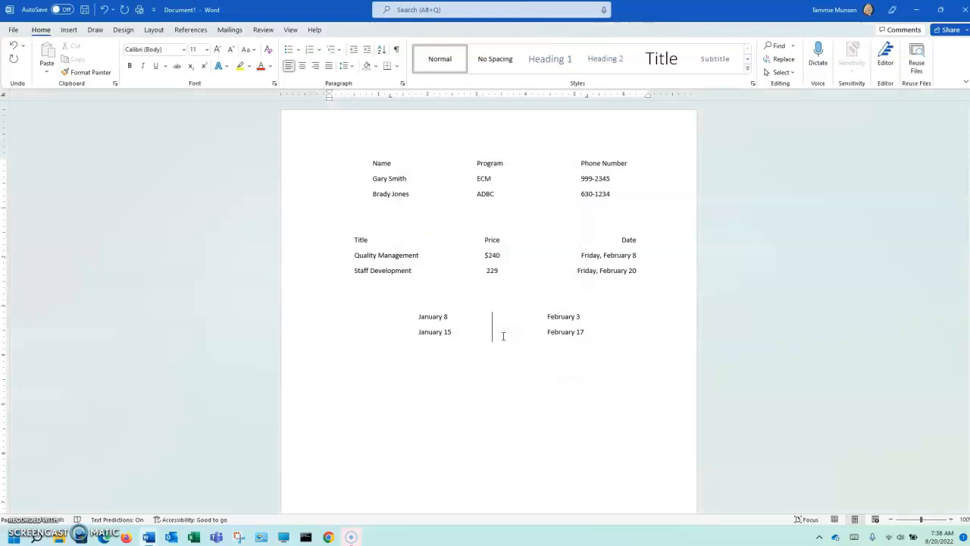
- Enter two dot-leader rows: Computers and Creativity with page 1, and Graphics and Software with page 8
key(Tab)
text(Computers and Creat)
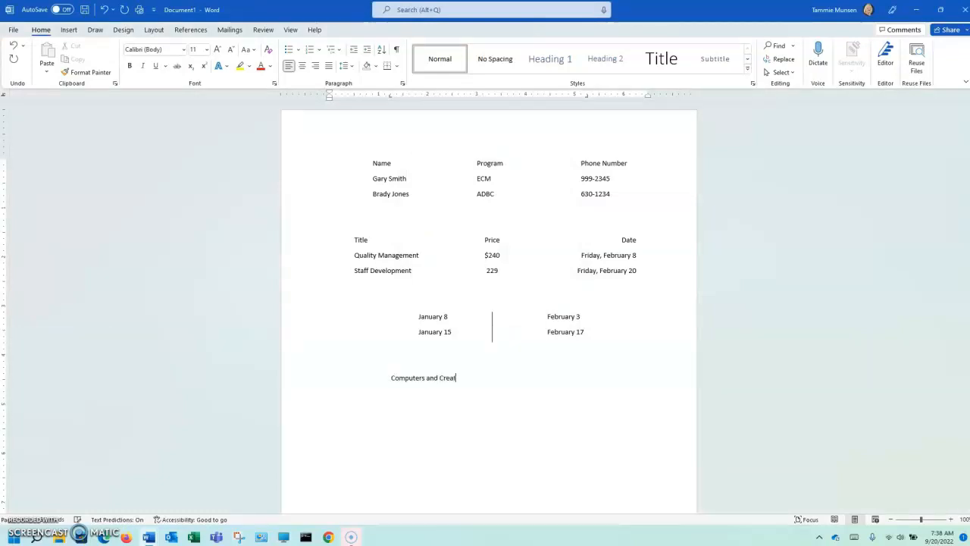
text(ivity)
key(Tab)
text(raphics and Software)
key(Tab)
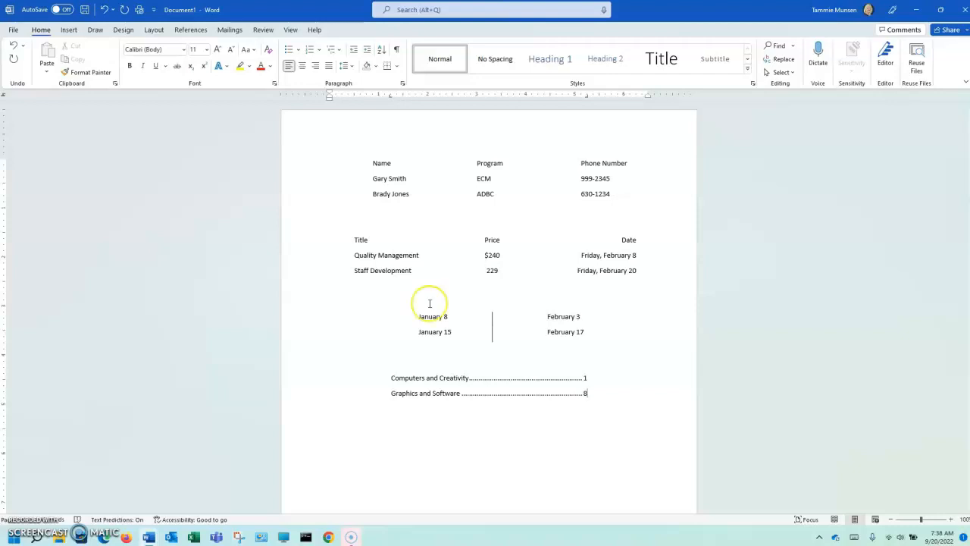
- Move the tab stops of both dot-leader rows outward on the ruler, to about 0.88 and 5.69 inches
drag(386, 379, 605, 394)
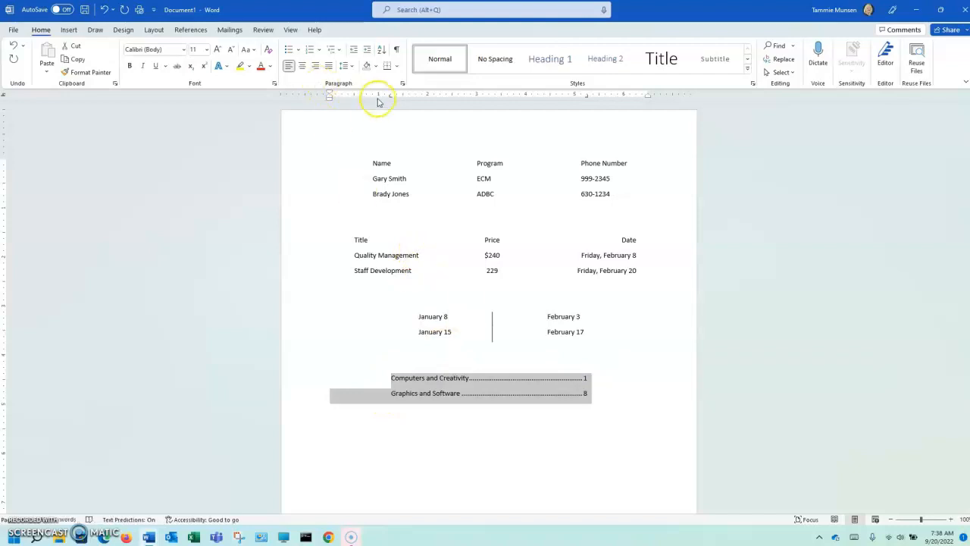
drag(390, 96, 372, 98)
drag(586, 99, 608, 97)
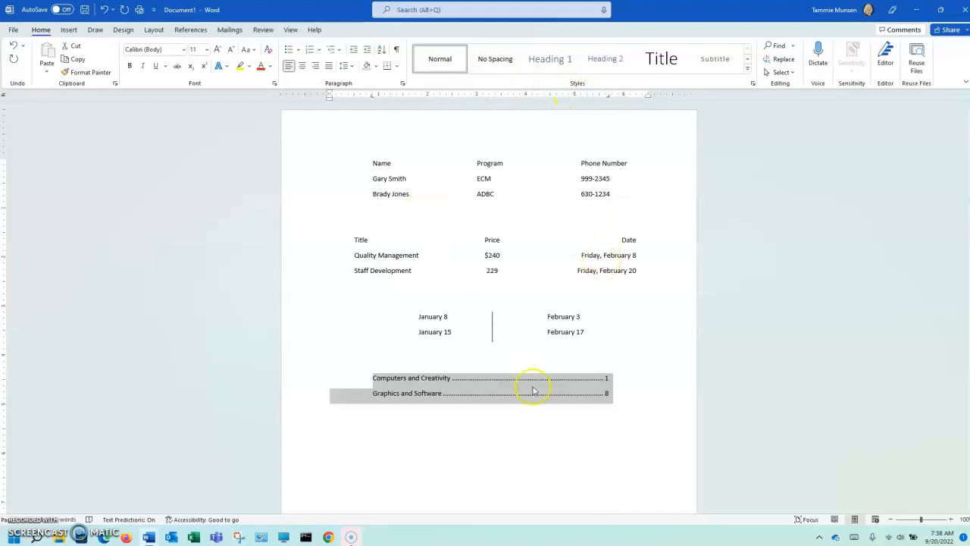
- Add blank lines below the Graphics and Software row, and remove both tab stops from the last one
click(610, 393)
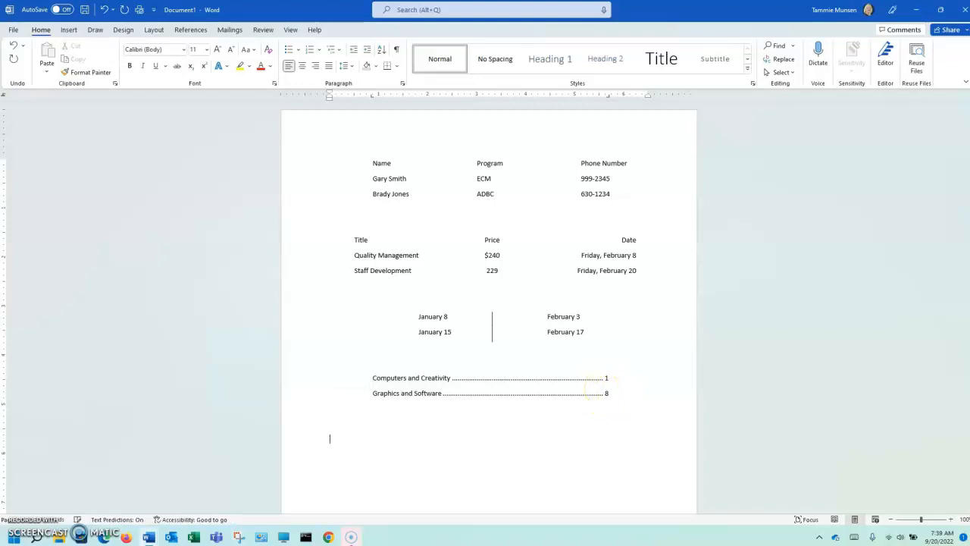
drag(372, 96, 389, 134)
drag(609, 97, 609, 134)
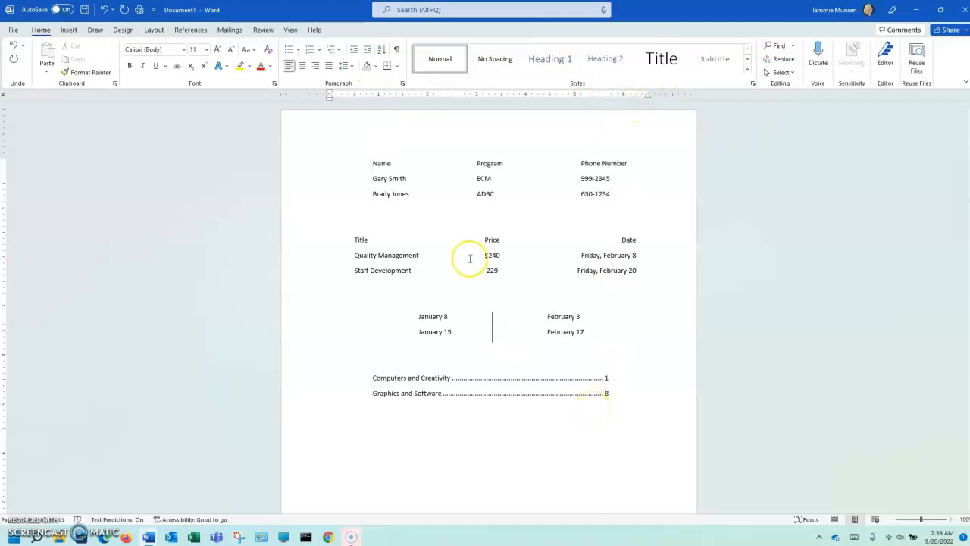
- Examine the tab settings of the last blank line, including the position, default stop and clearing options
click(402, 83)
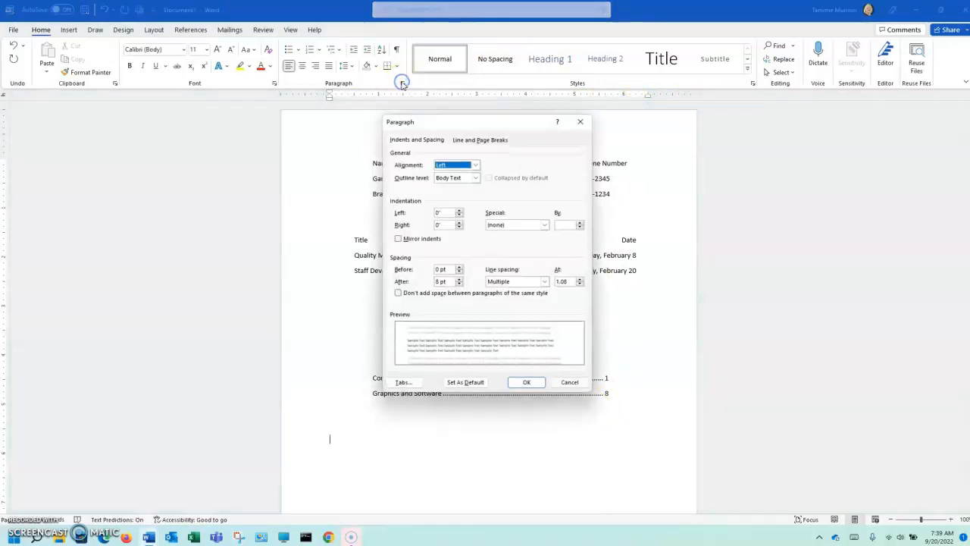
click(404, 382)
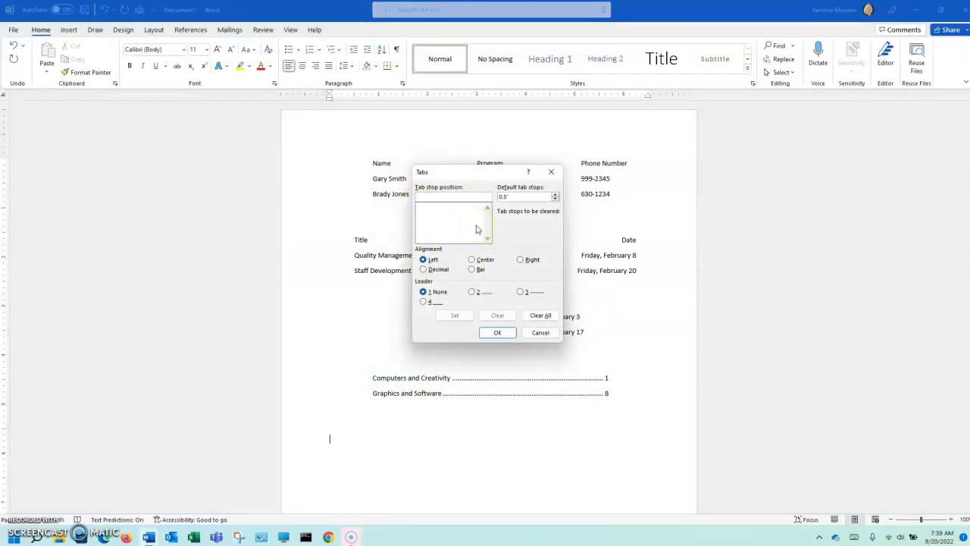
click(521, 197)
click(437, 198)
click(543, 320)
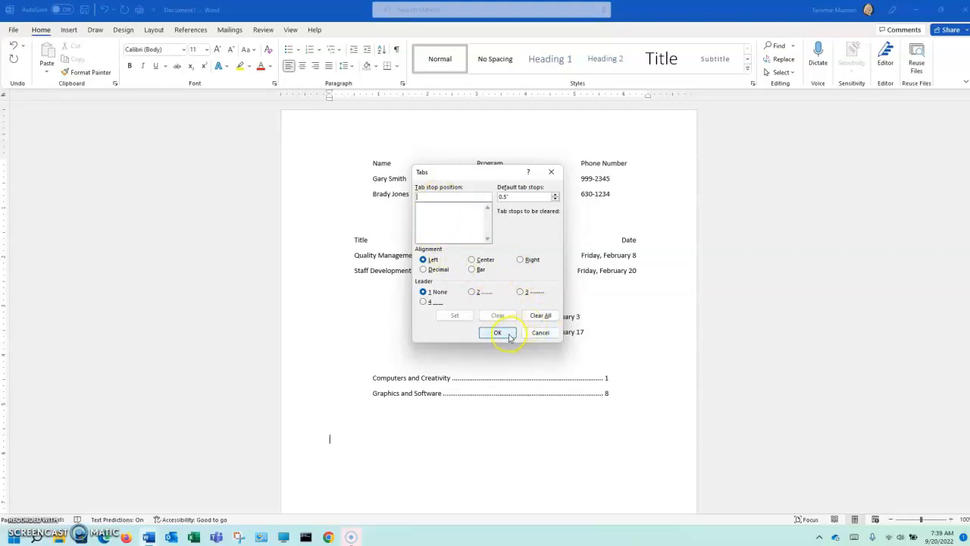
click(510, 336)
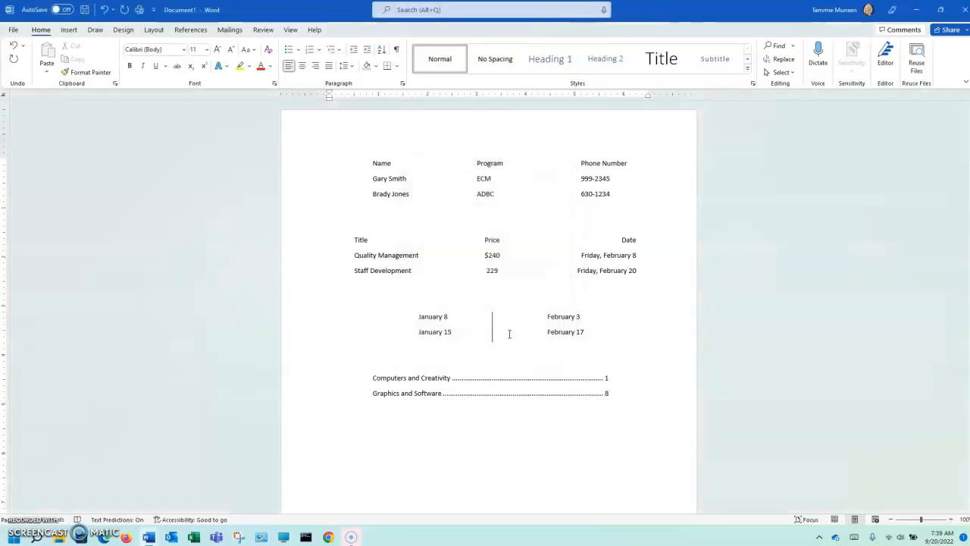
- Examine the tab stops and clearing options of the Computers and Creativity row, and return to the last blank line without changing them
double_click(470, 97)
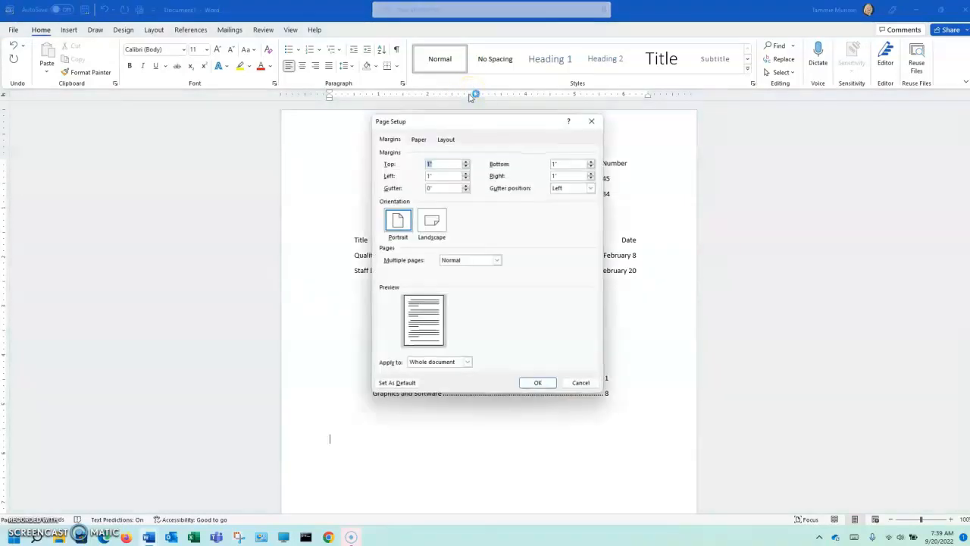
click(592, 122)
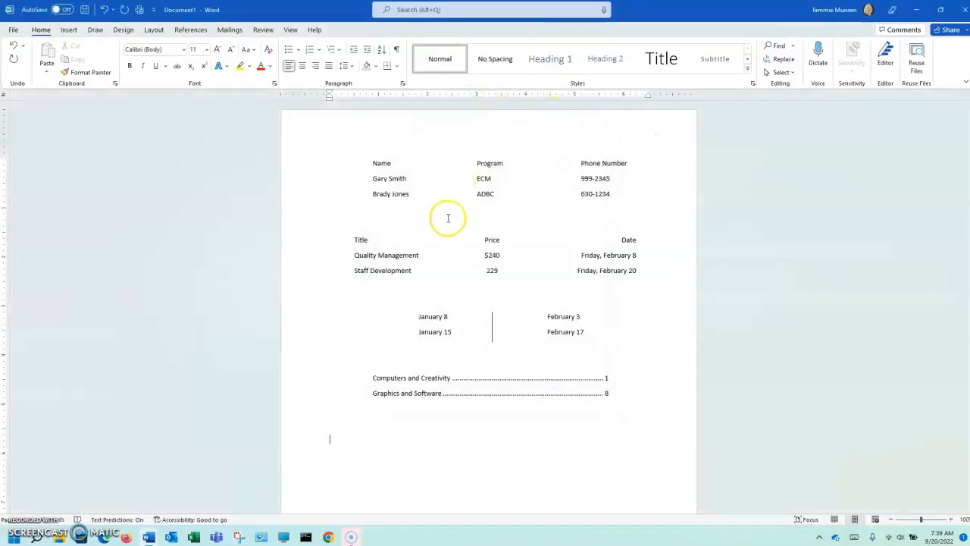
click(423, 376)
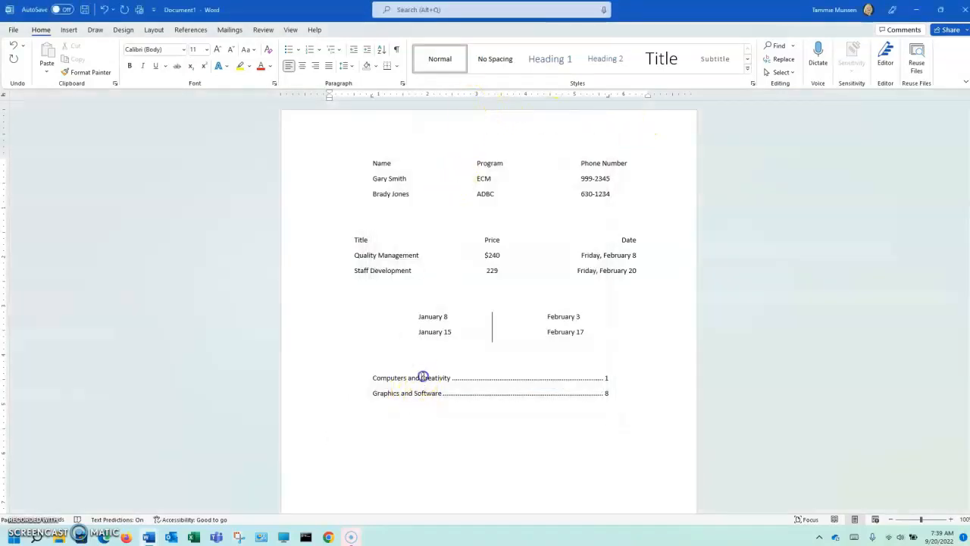
double_click(373, 97)
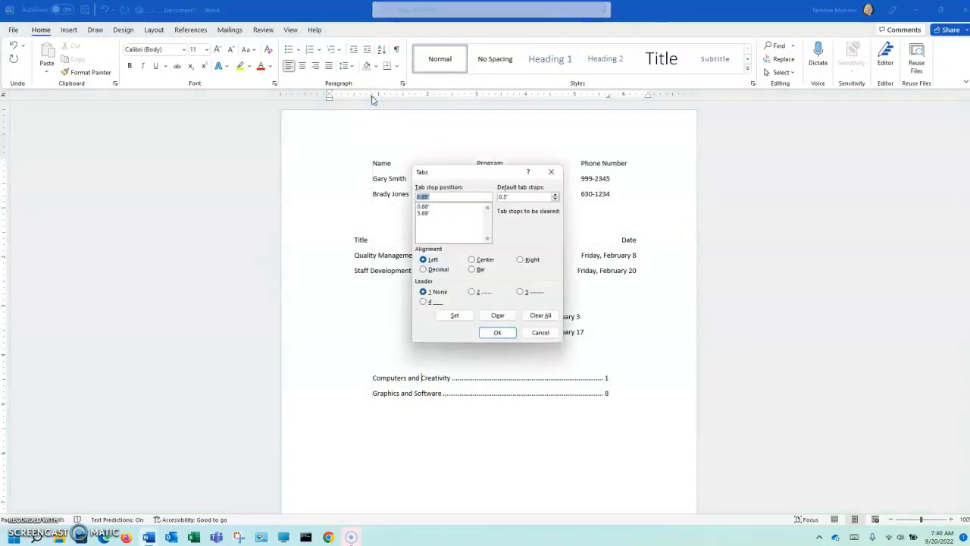
click(498, 319)
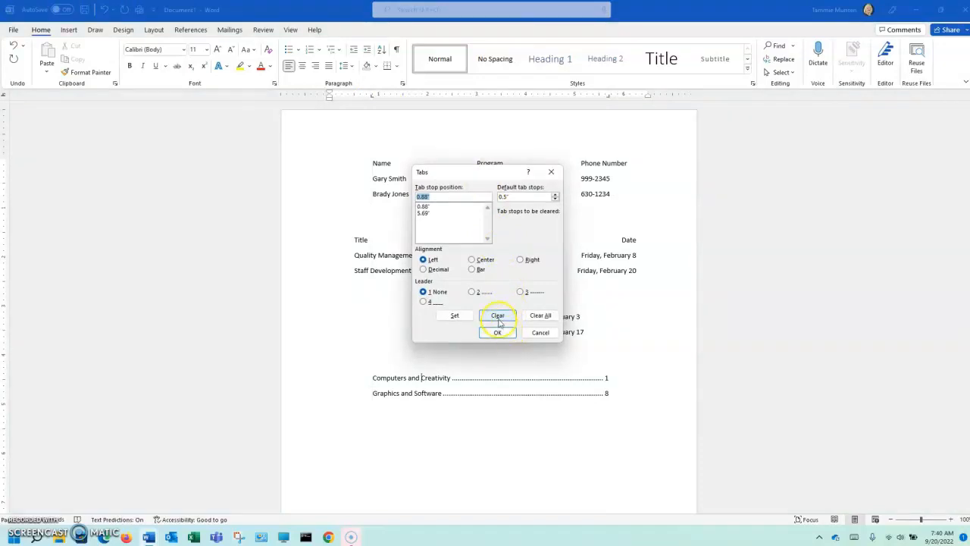
click(541, 315)
click(538, 332)
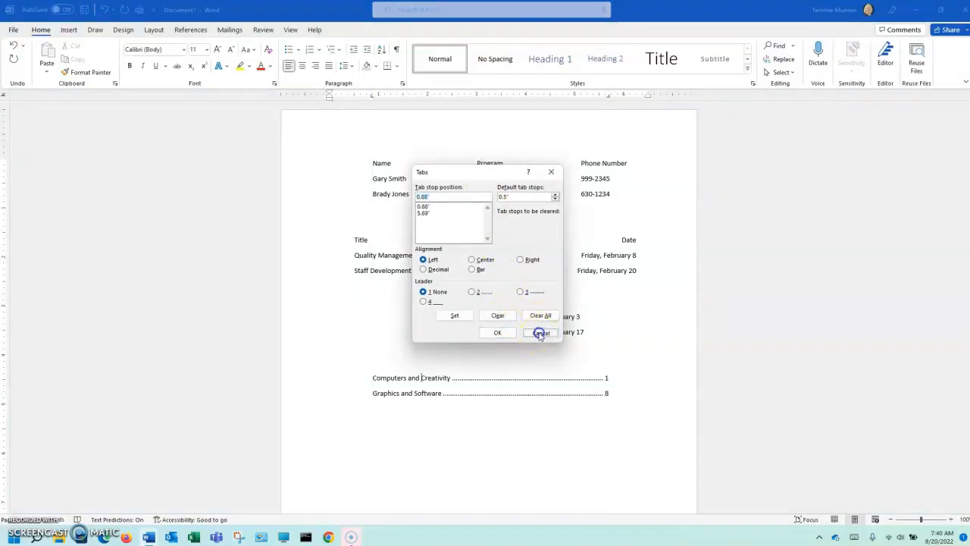
click(394, 436)
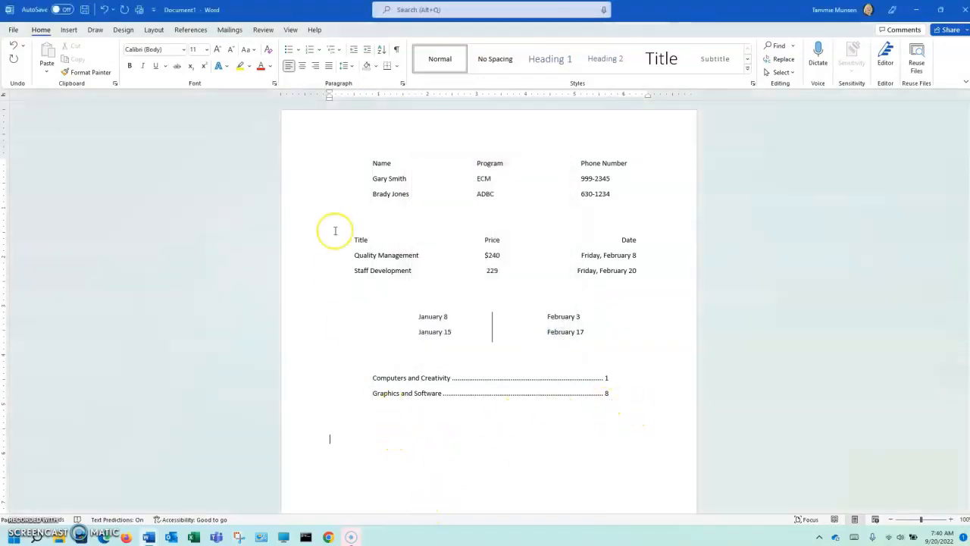
- Show and hide the formatting marks to inspect the lists, and check the sample's name list with underlined blanks
click(395, 50)
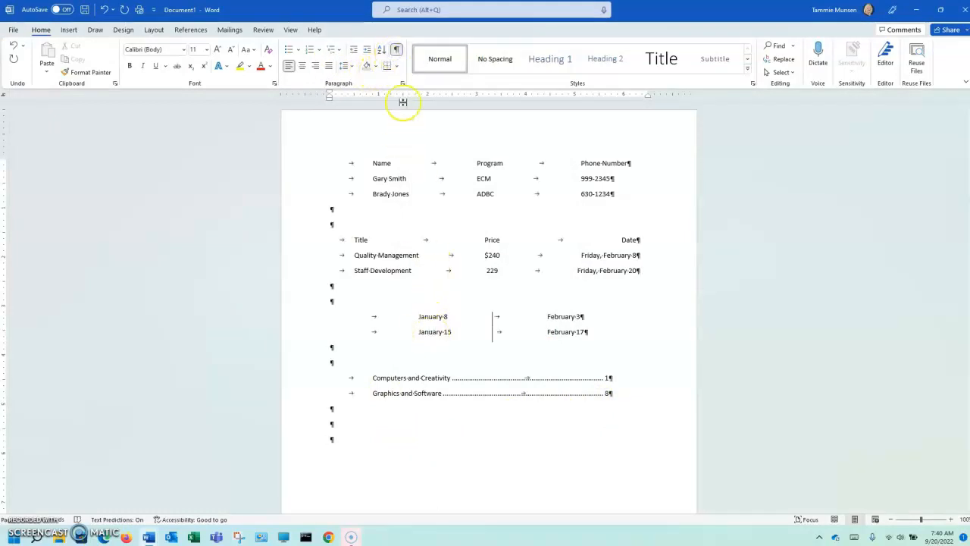
click(396, 49)
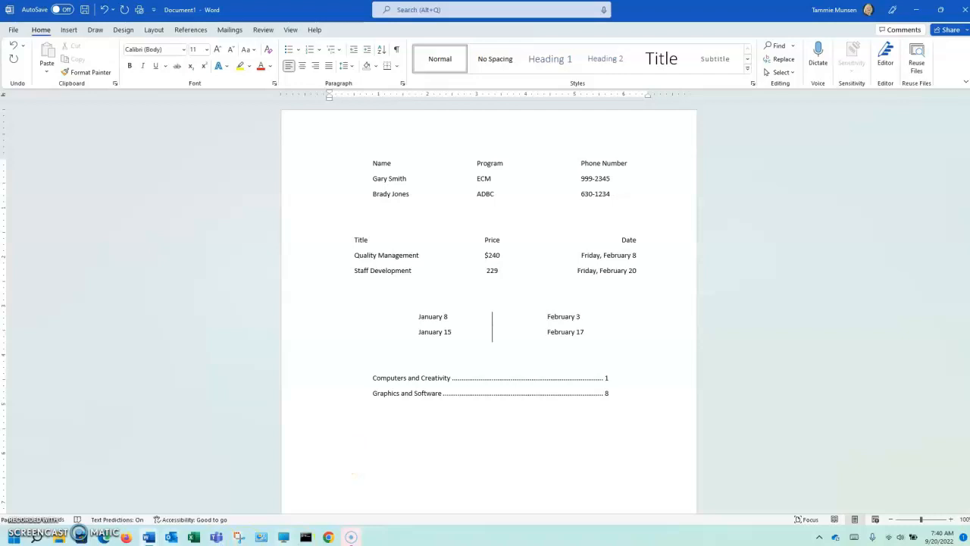
mouse_move(149, 537)
click(117, 498)
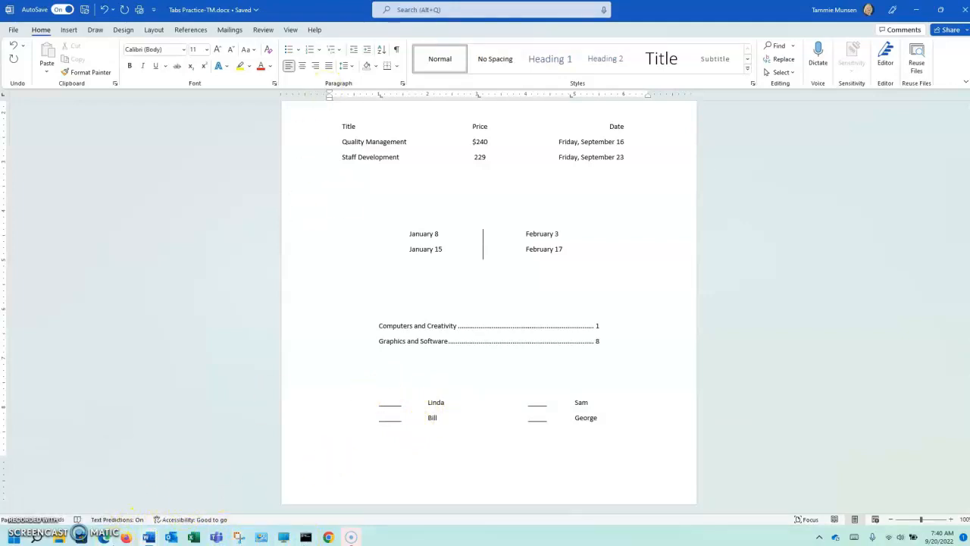
- On the new document's last blank line, set left tab stops at 1 inch without a leader and 1.5 inches with the underline leader 4
mouse_move(148, 535)
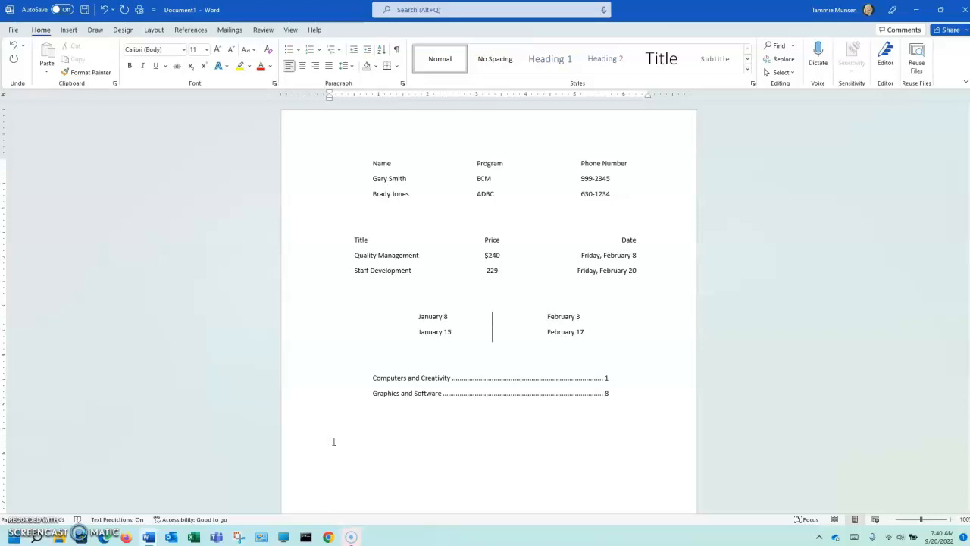
click(403, 83)
click(400, 383)
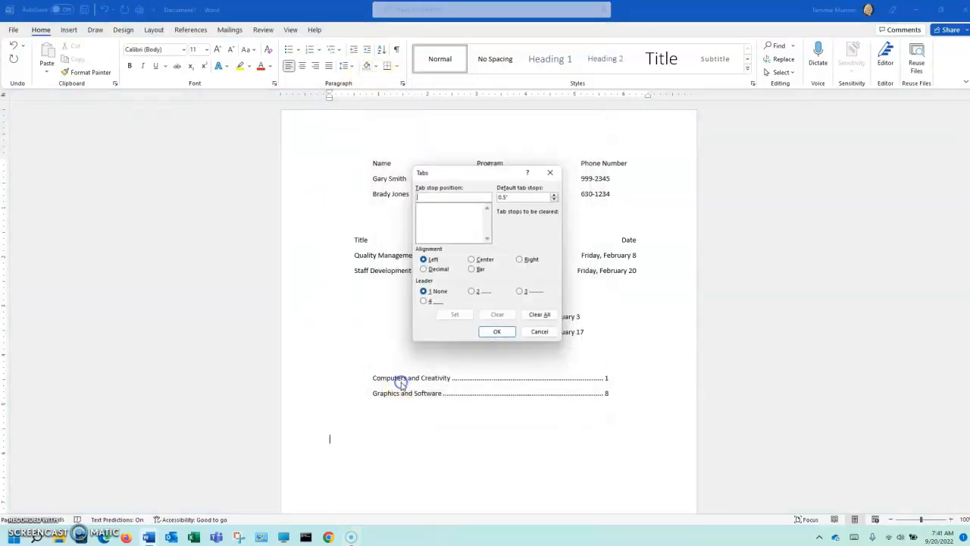
click(433, 200)
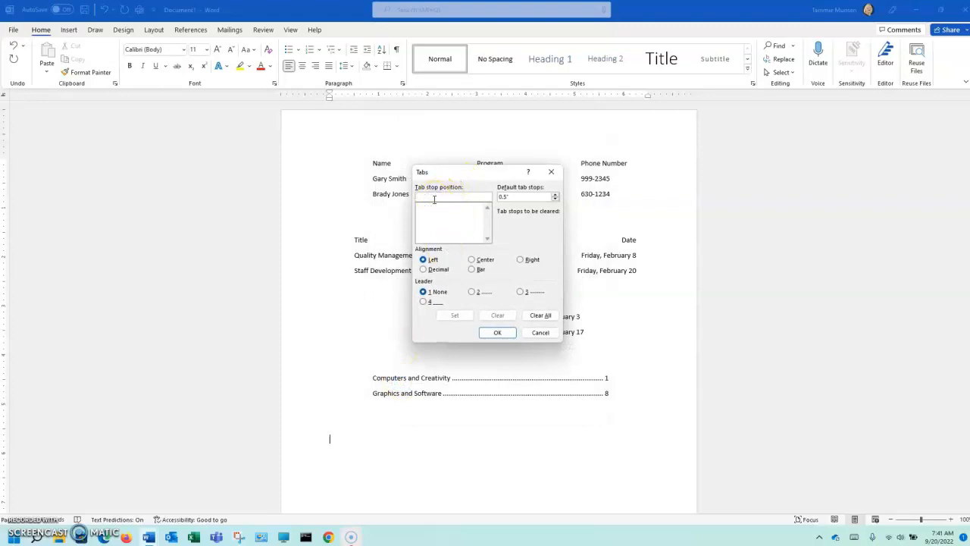
text(1)
click(454, 315)
text(1.)
click(422, 302)
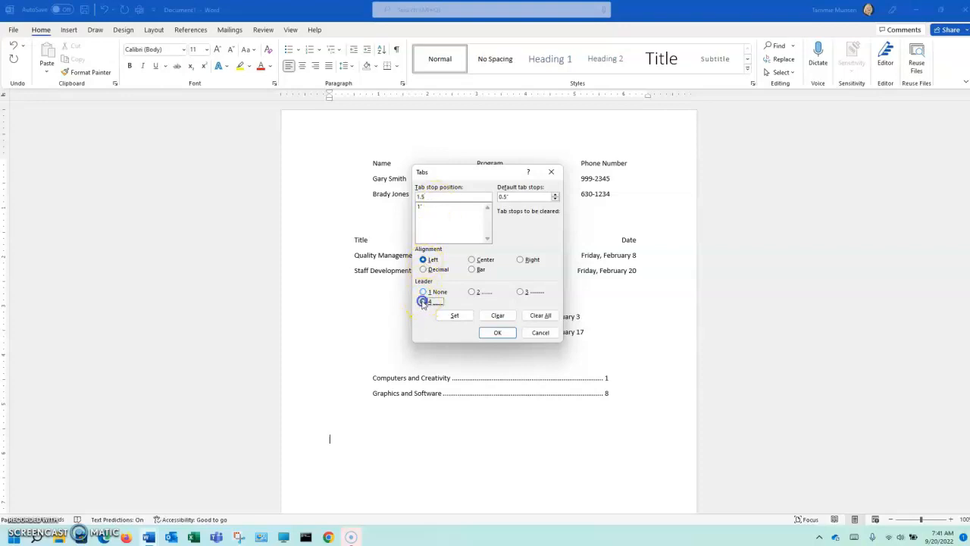
click(456, 316)
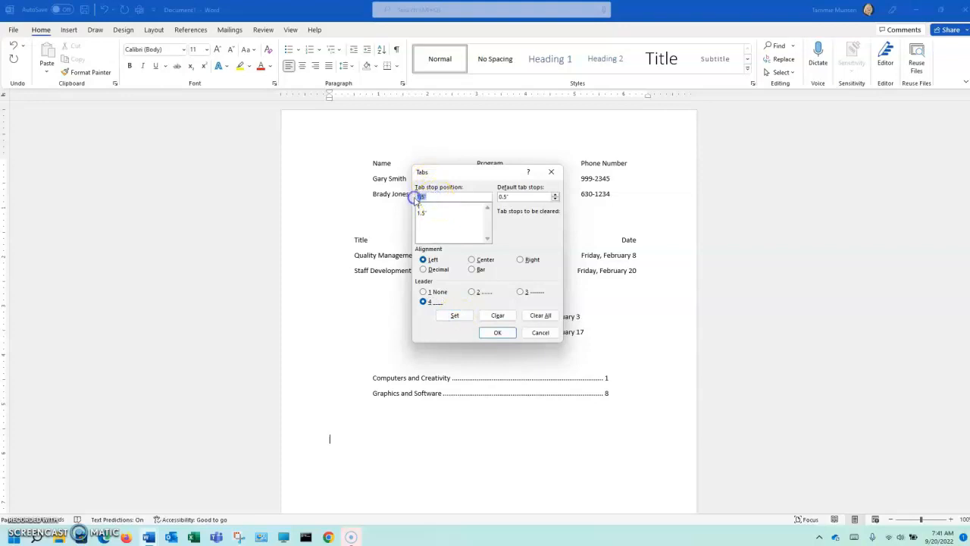
- Add left tab stops at 2 inches and 4 inches, both without a leader, to the last blank line
text(2)
click(454, 315)
text(4)
click(454, 319)
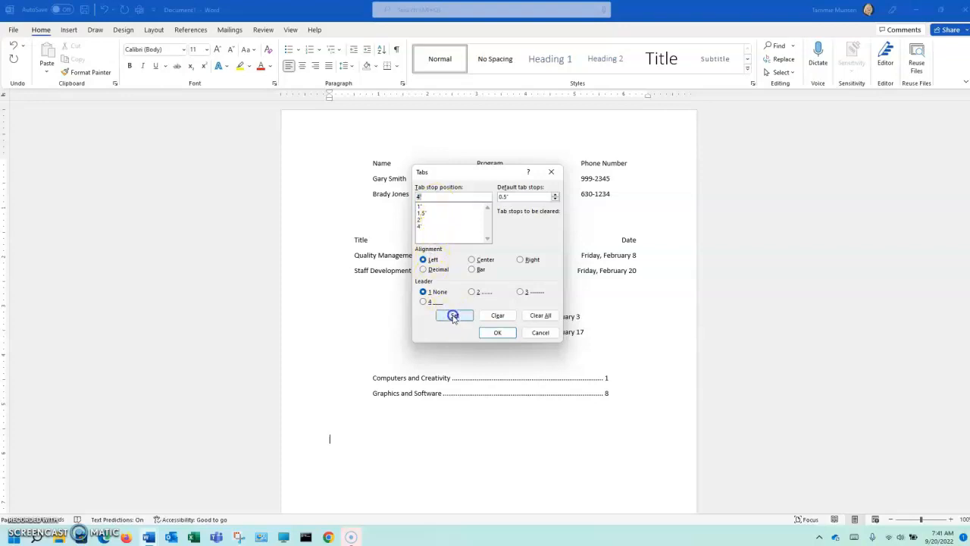
- Add left tab stops at 4.5 inches with underline leader 4 and 5 inches without a leader, and apply the tab settings
text(4.5)
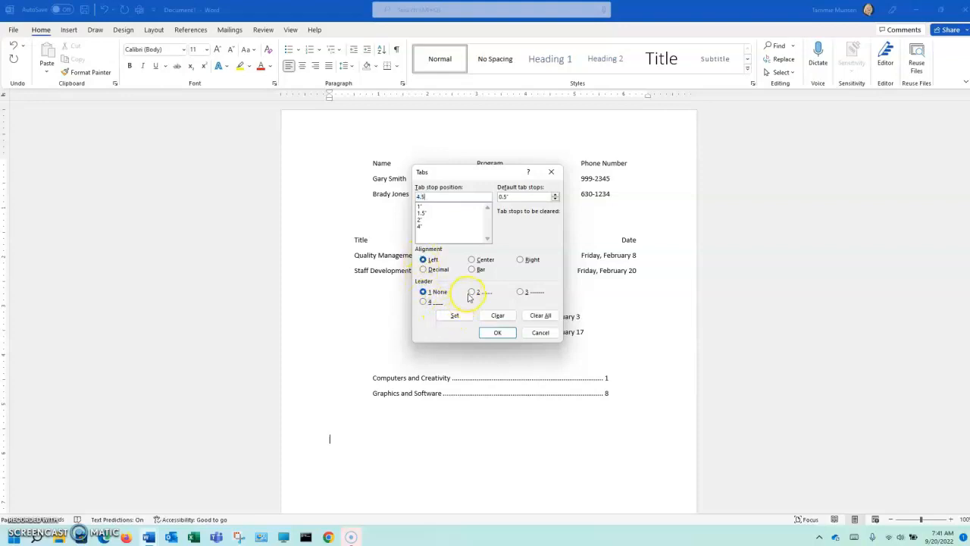
click(423, 302)
click(455, 317)
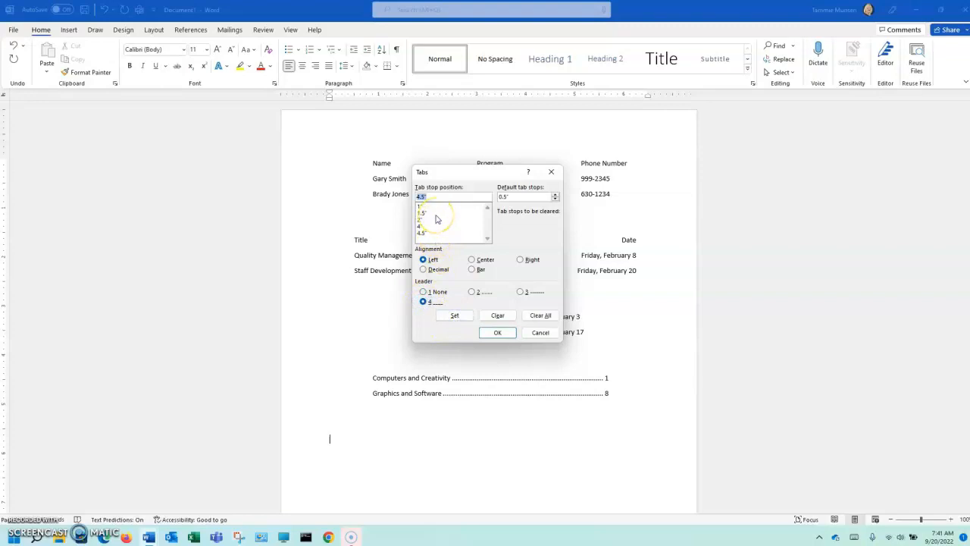
text(5)
click(423, 292)
click(423, 259)
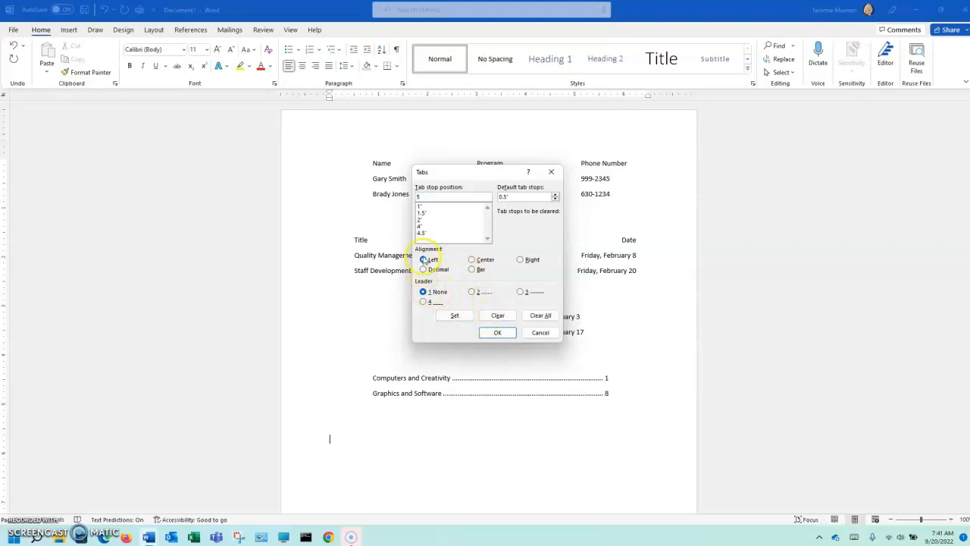
click(455, 315)
click(497, 334)
- Fill the first row of the name list with the sample's two first names, each preceded by an underlined blank
key(Tab)
key(Tab)
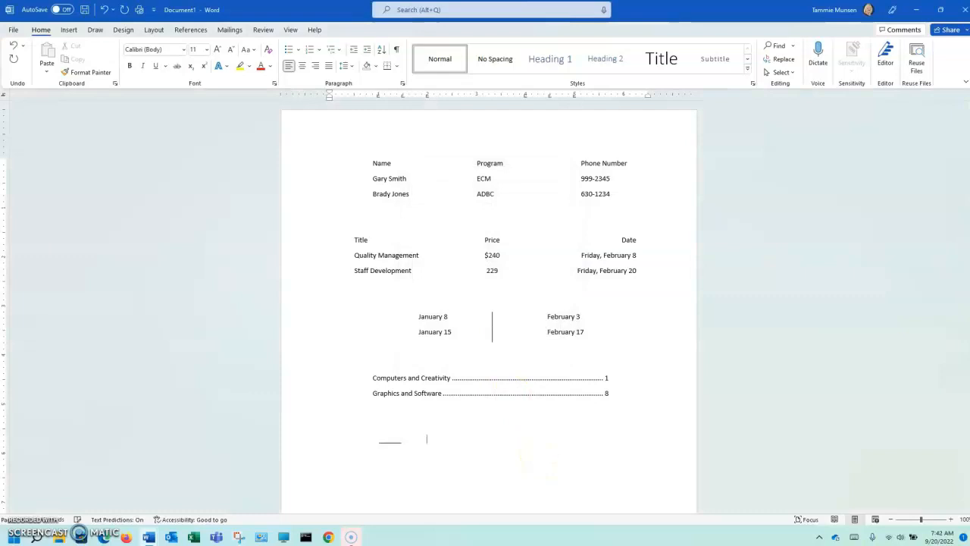
text(Linda)
key(BackSpace)
key(BackSpace)
key(BackSpace)
key(BackSpace)
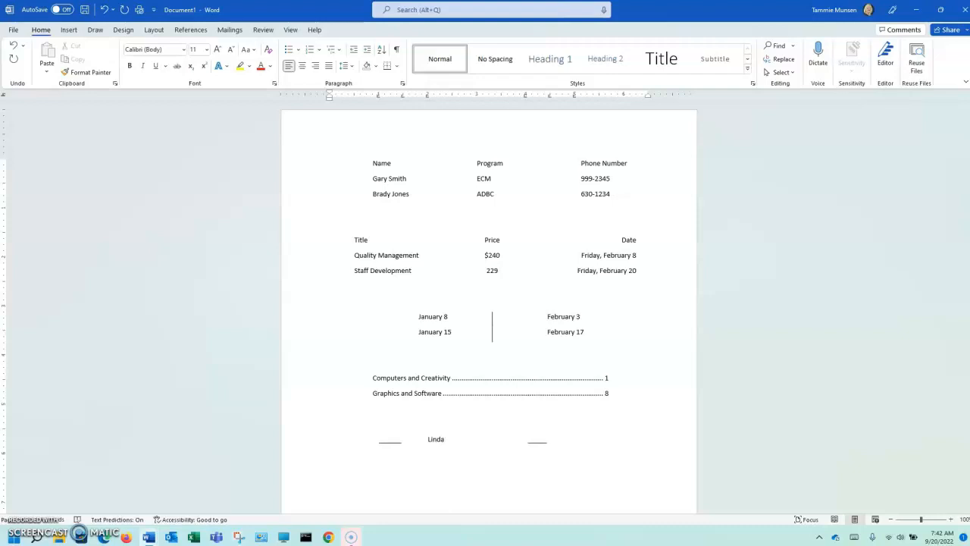
text(Sam)
- Add the second row of two first names below, with an underlined blank before each, and check the finished page
key(Tab)
text(Bill ______ George)
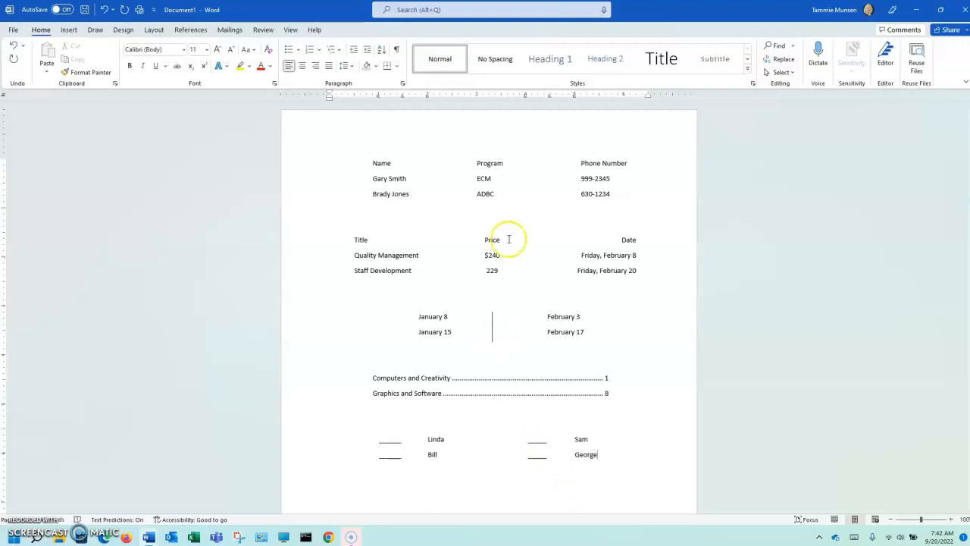
scroll(485, 398, down, 3)
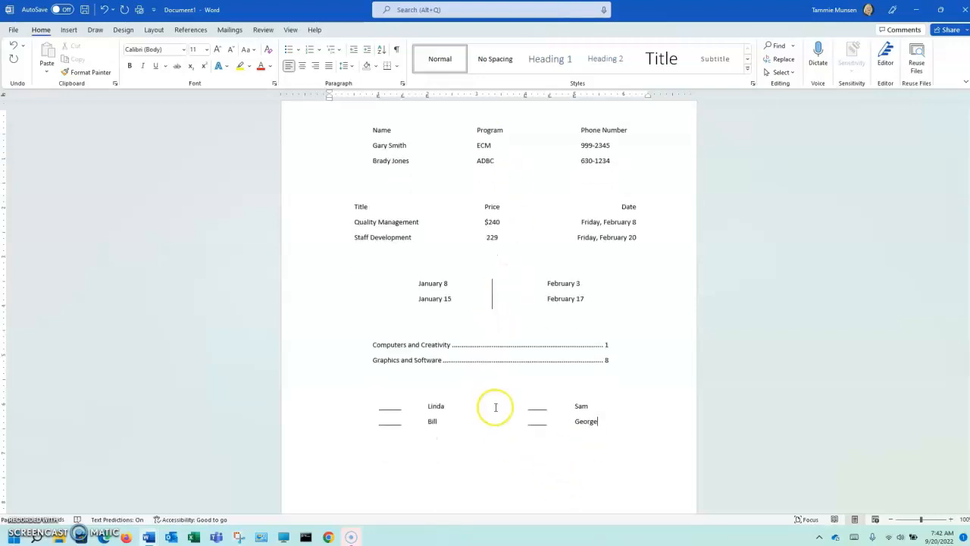
scroll(494, 409, up, 3)
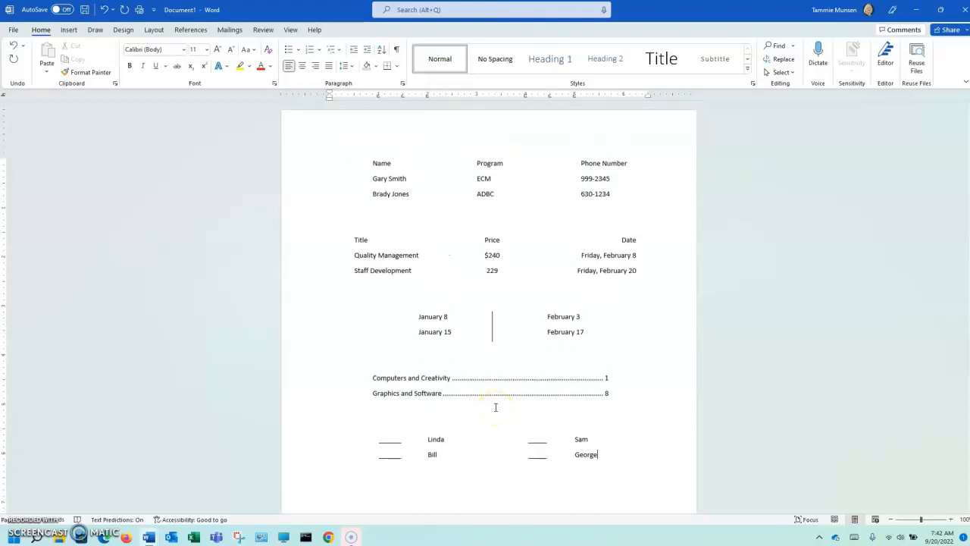